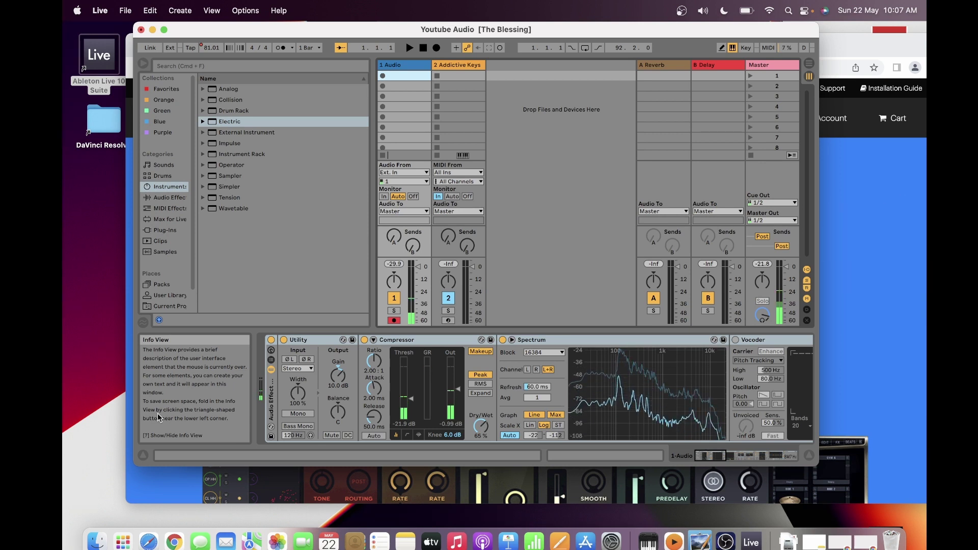
# - Browse the Piano & Keys presets of Instrument Rack in the instrument browser to find Grand Piano.adg
pyautogui.click(212, 156)
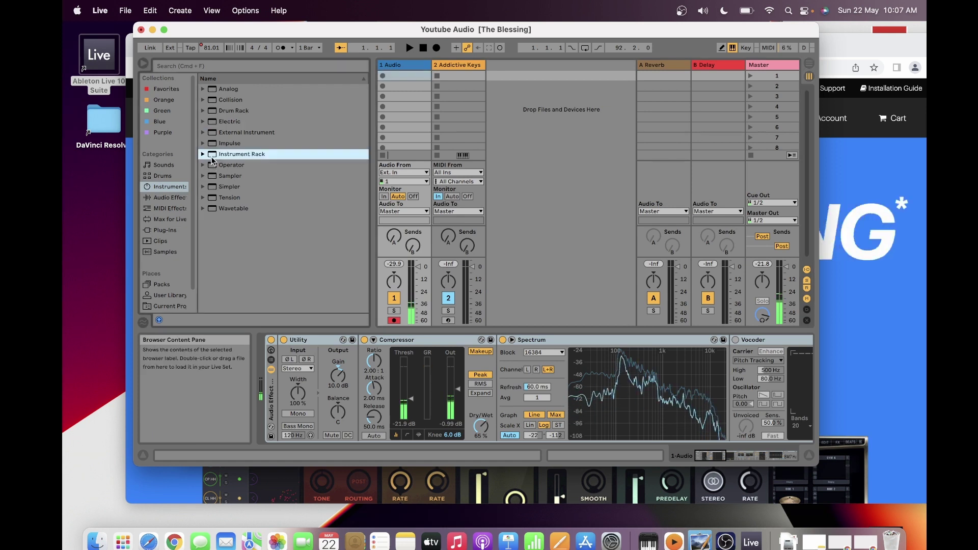
pyautogui.click(203, 155)
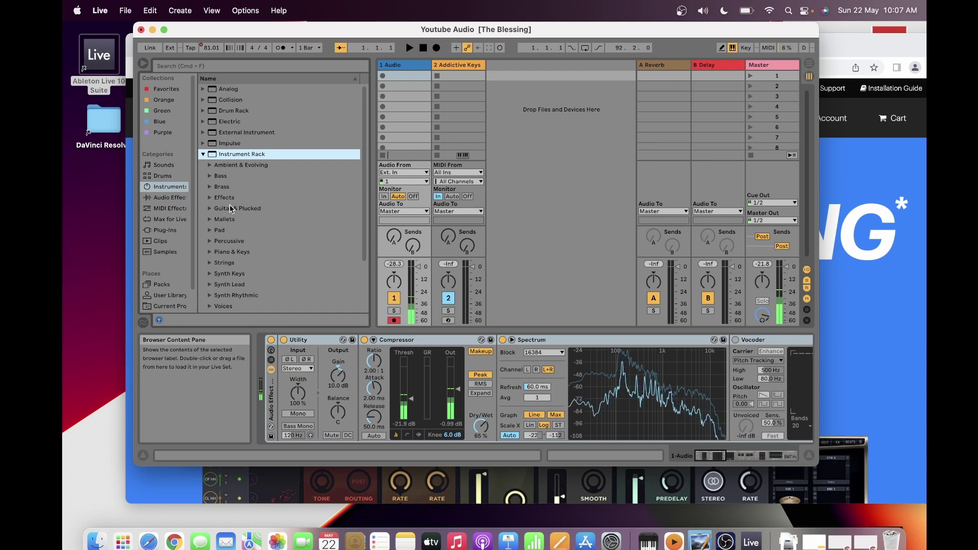
pyautogui.click(213, 252)
pyautogui.click(210, 253)
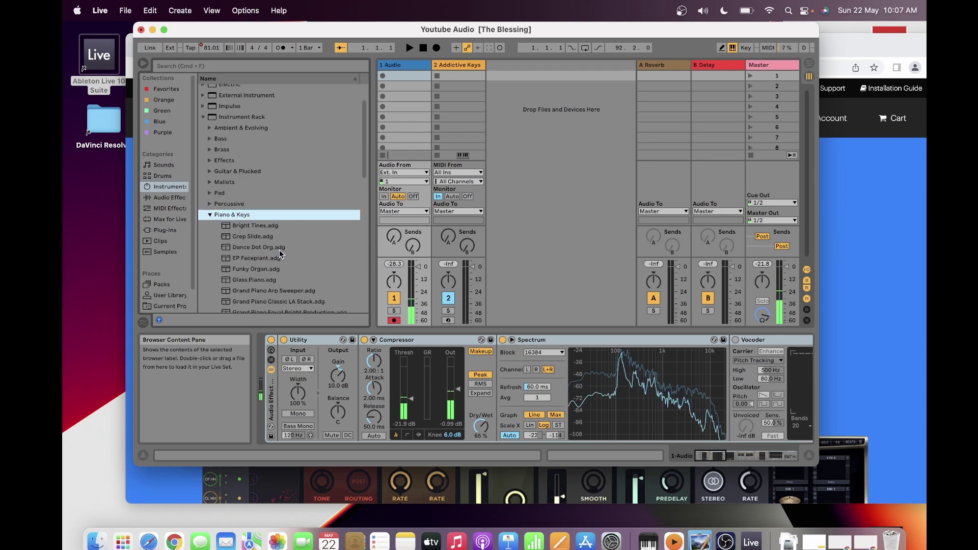
pyautogui.scroll(-10, 279, 252)
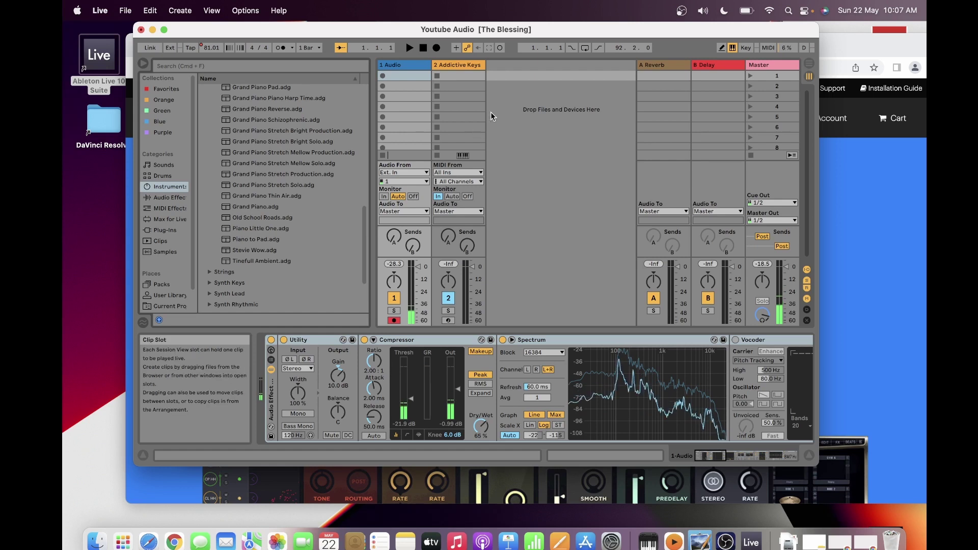
# - Mute the Addictive Keys track and load Grand Piano.adg onto a newly inserted MIDI track
pyautogui.click(481, 76)
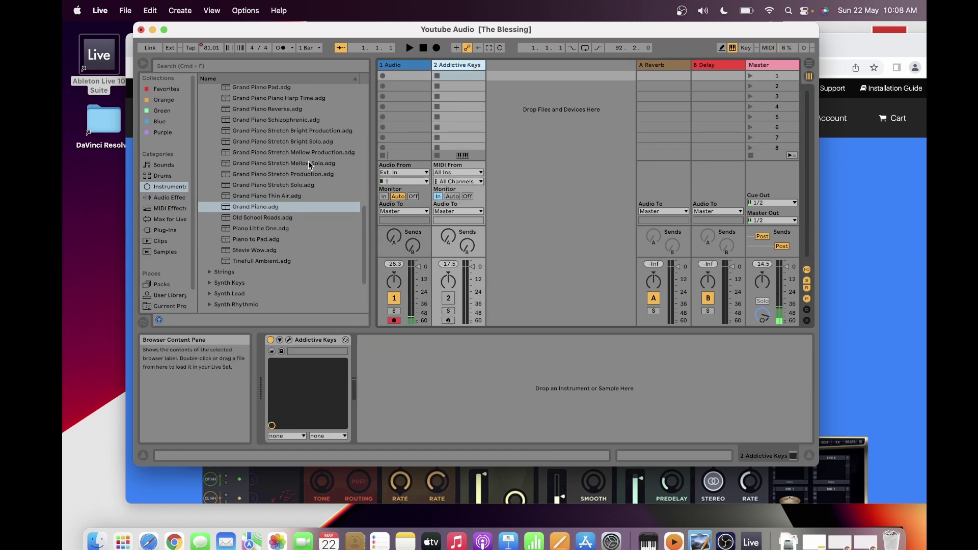
pyautogui.rightClick(502, 76)
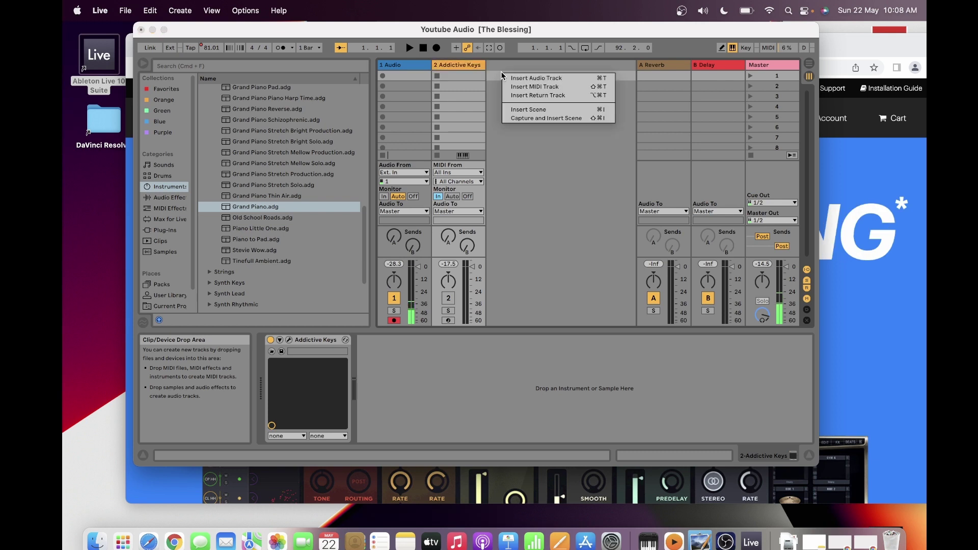
pyautogui.click(522, 87)
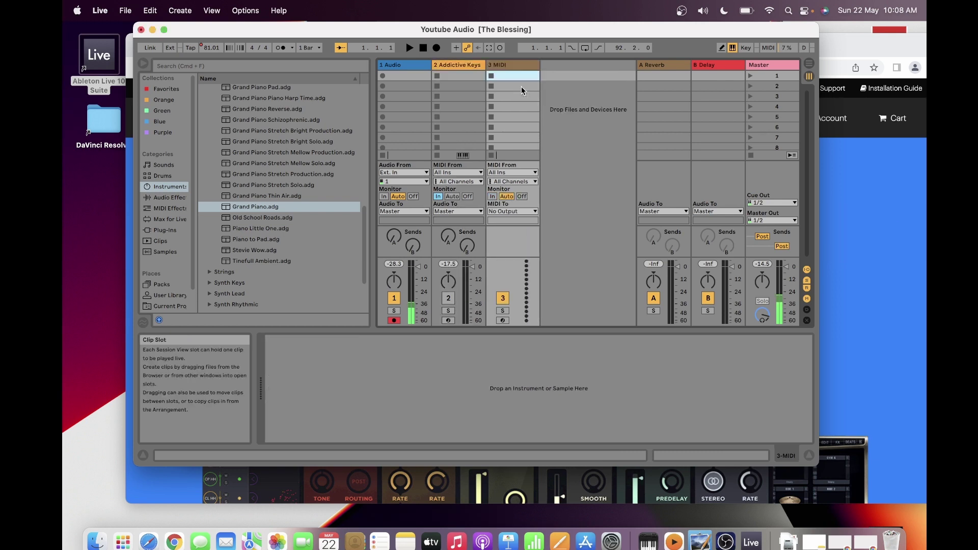
pyautogui.moveTo(236, 209); pyautogui.dragTo(513, 132)
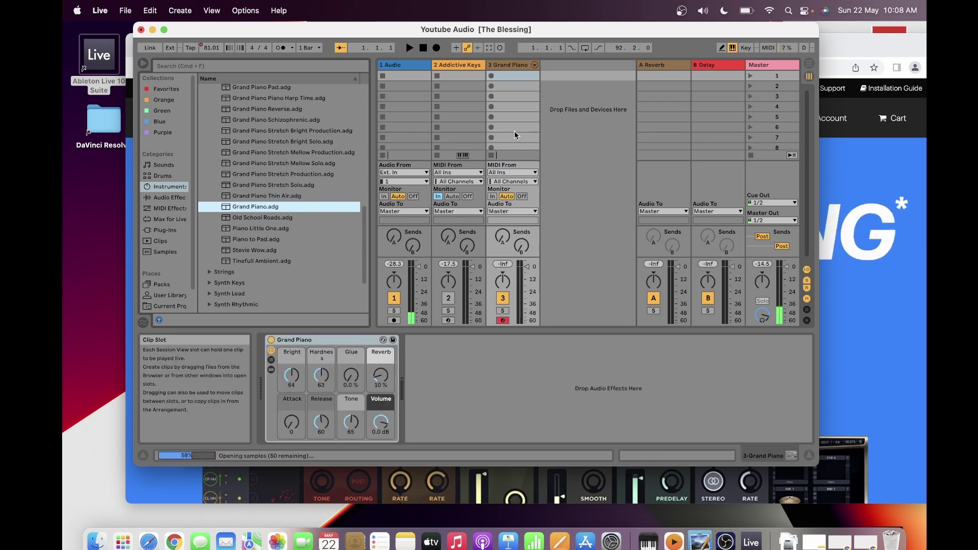
# - Arm the Audio track for recording again and set the Grand Piano track's monitoring to In
pyautogui.click(392, 322)
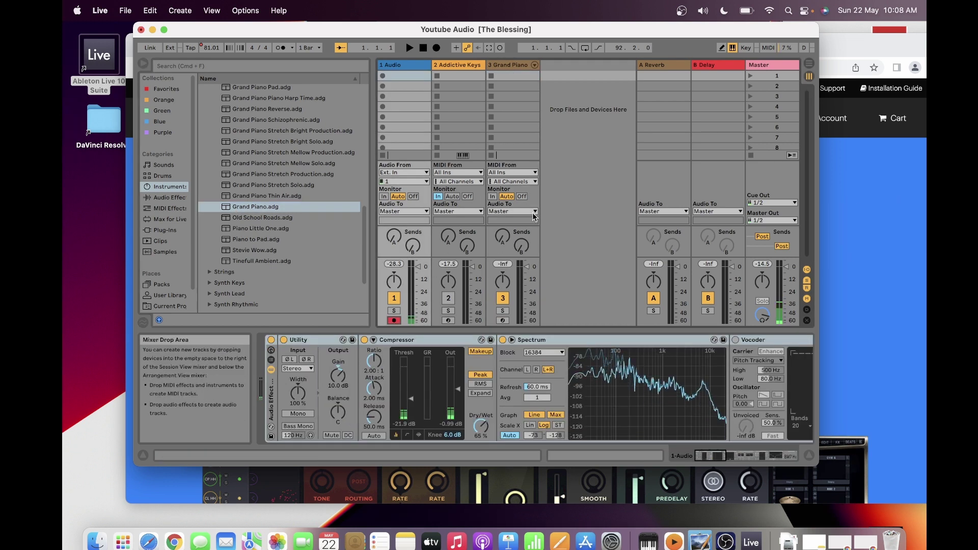
pyautogui.click(492, 196)
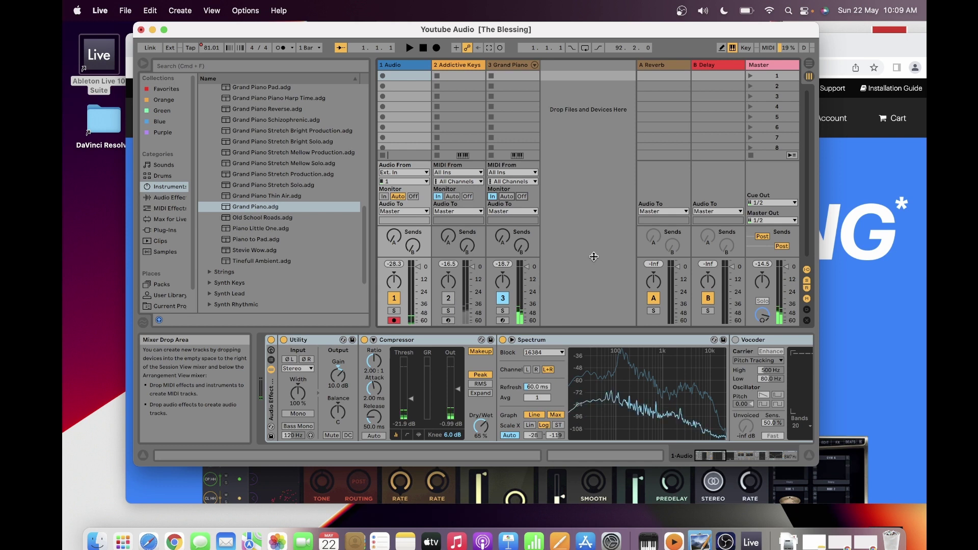
# - Reactivate the Addictive Keys track, and mute and delete the Grand Piano track
pyautogui.click(449, 298)
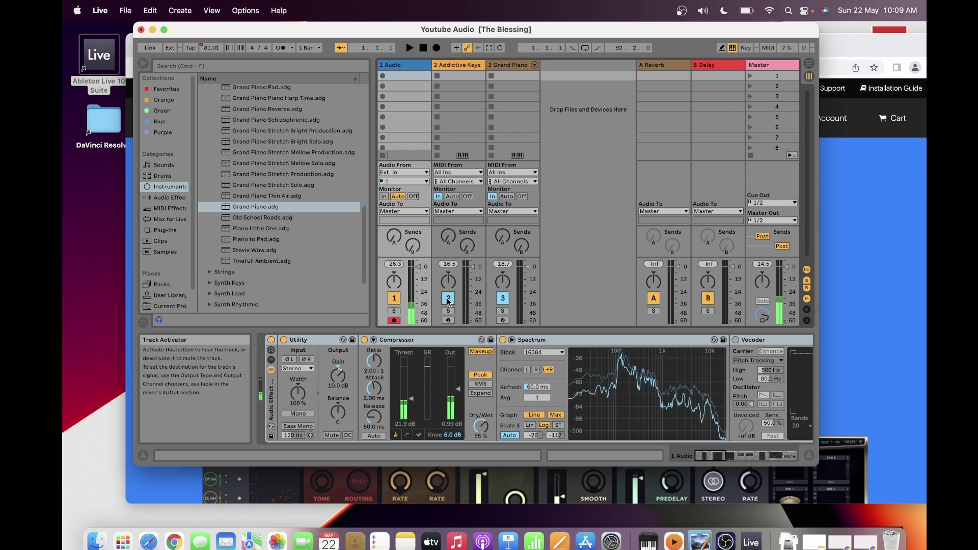
pyautogui.click(504, 299)
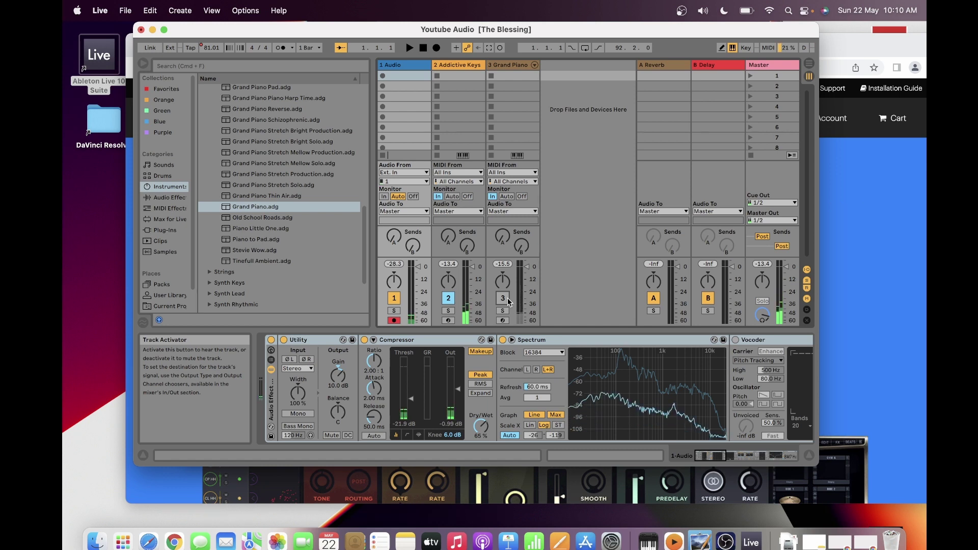
pyautogui.click(511, 65)
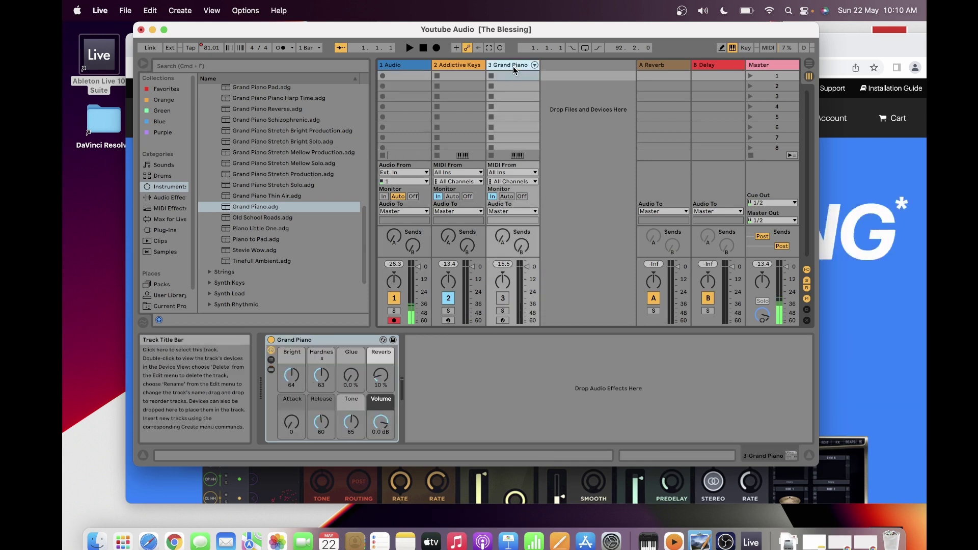
pyautogui.press('Delete')
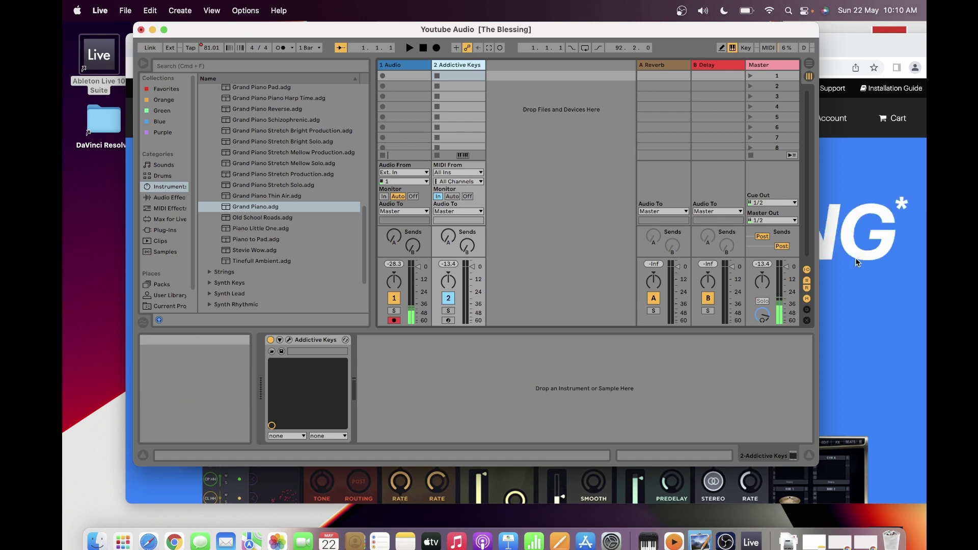
# - Switch to Chrome and review the Addictive Keys pianos and bundles on xlnaudio.com and the Studio Grand listing at Musician's Friend
pyautogui.click(865, 281)
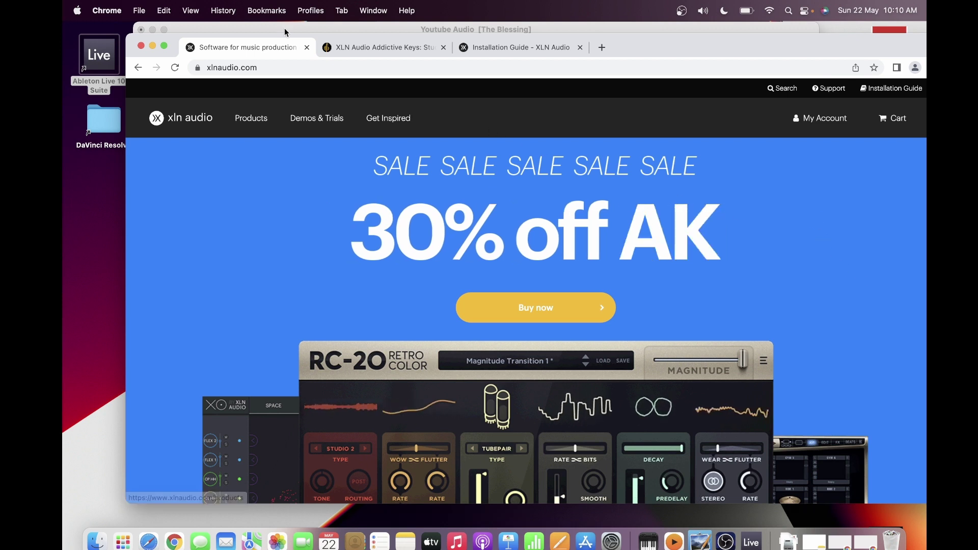
pyautogui.moveTo(252, 118)
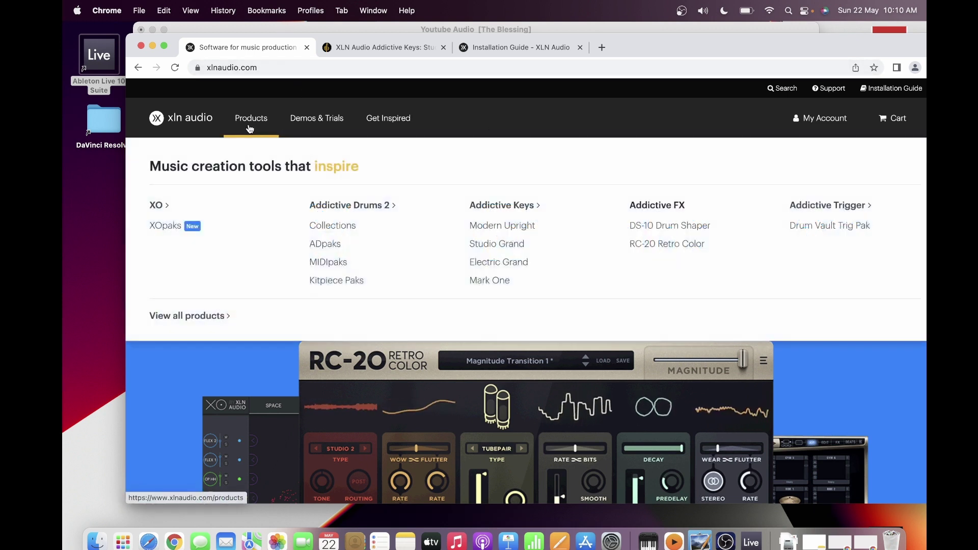
pyautogui.click(511, 212)
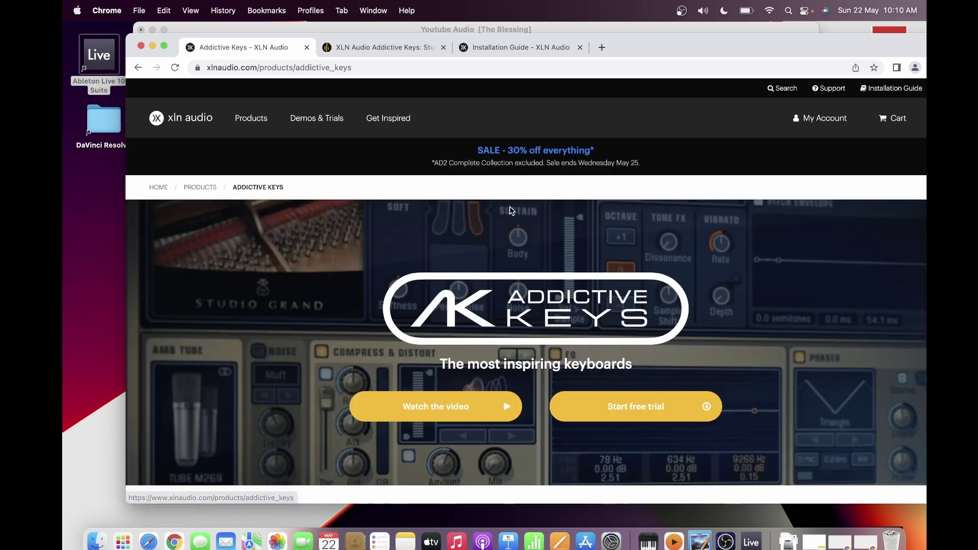
pyautogui.scroll(-10, 613, 291)
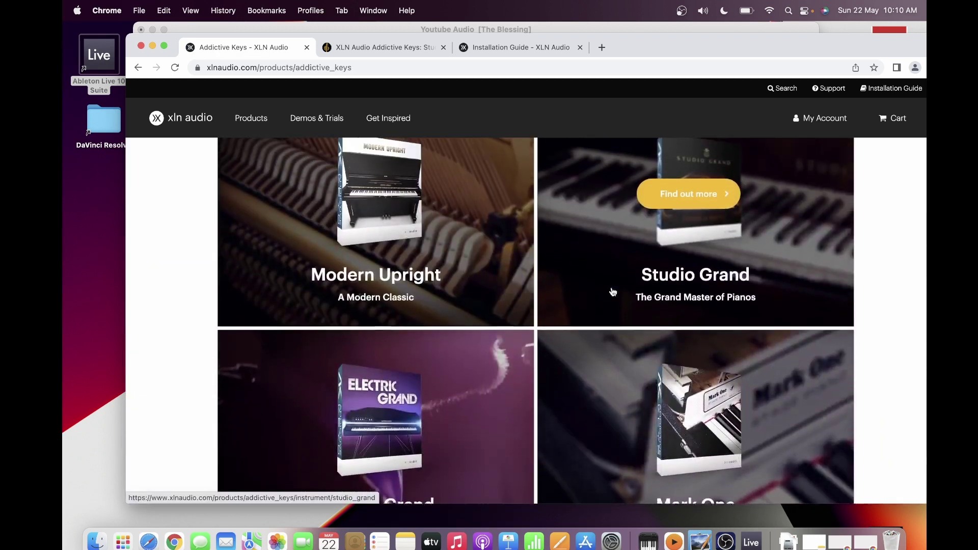
pyautogui.scroll(2, 613, 288)
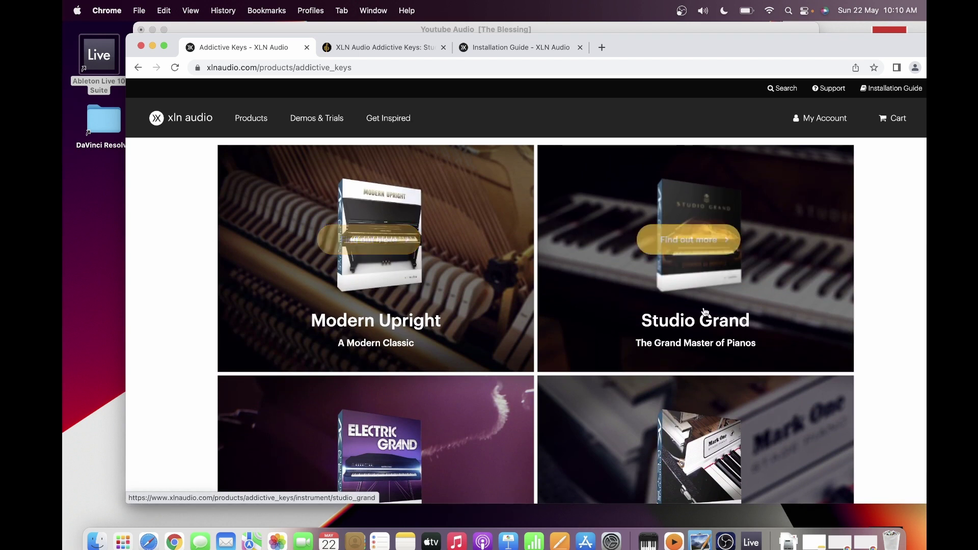
pyautogui.scroll(-3, 662, 305)
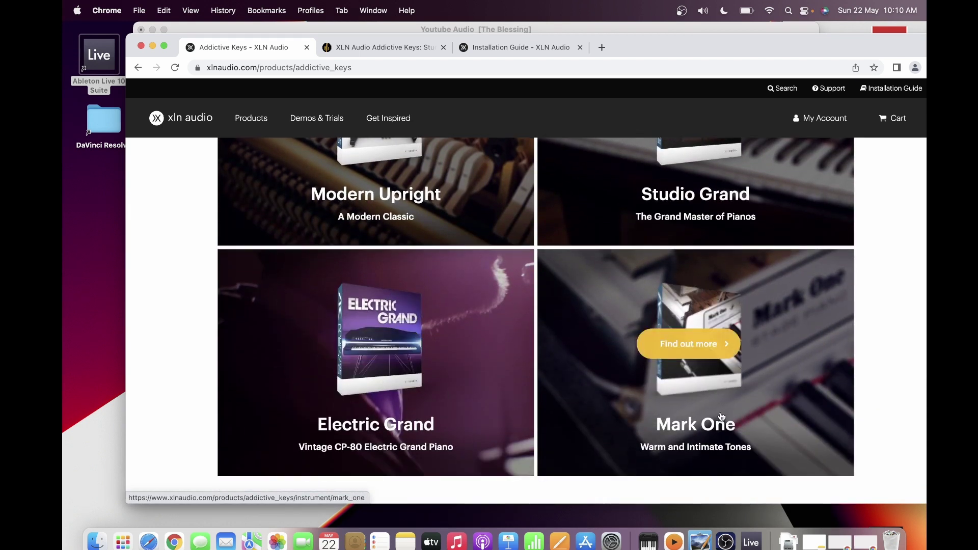
pyautogui.scroll(-5, 719, 414)
pyautogui.scroll(-2, 718, 413)
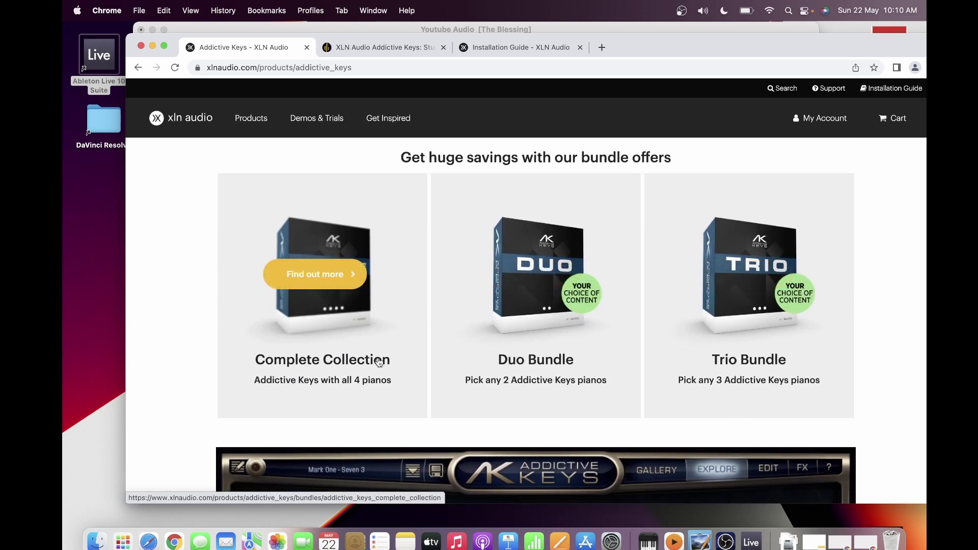
pyautogui.scroll(10, 684, 296)
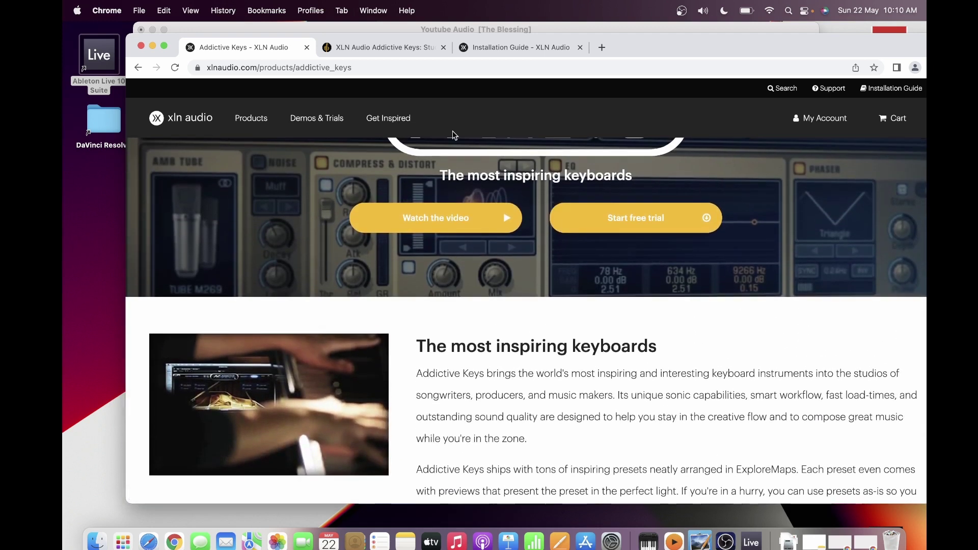
pyautogui.click(377, 47)
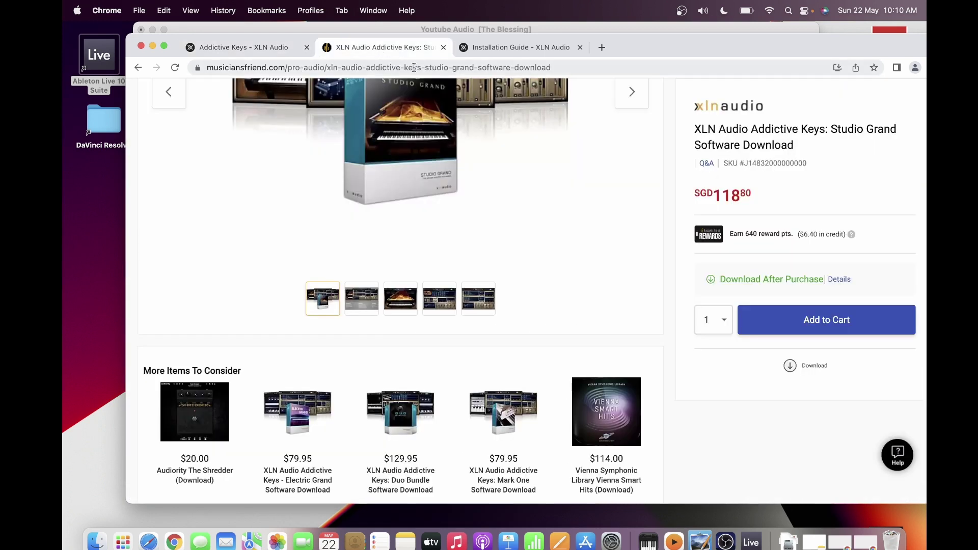
# - Read the macOS steps of the XLN Online Installer guide, from downloading the installer to logging in with an XLN account
pyautogui.click(491, 48)
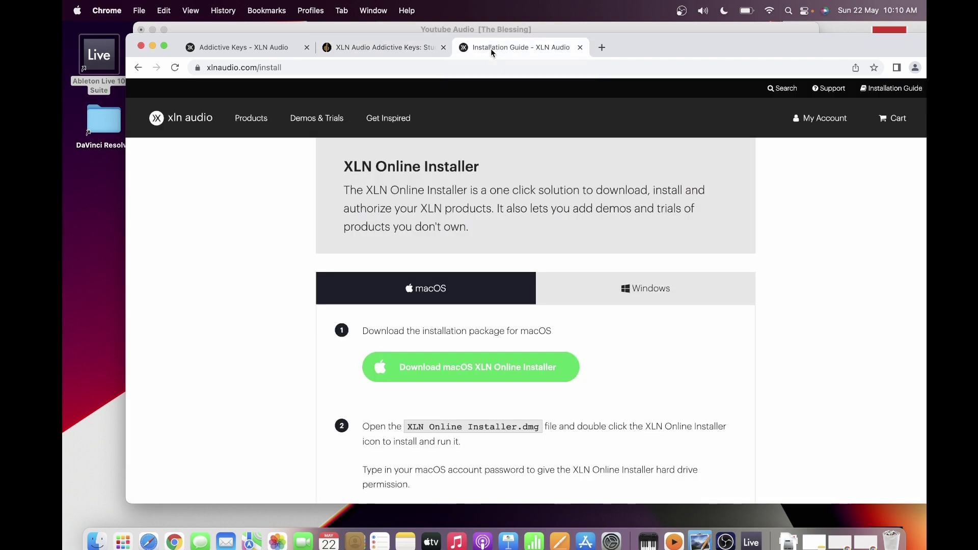
pyautogui.scroll(-2, 506, 272)
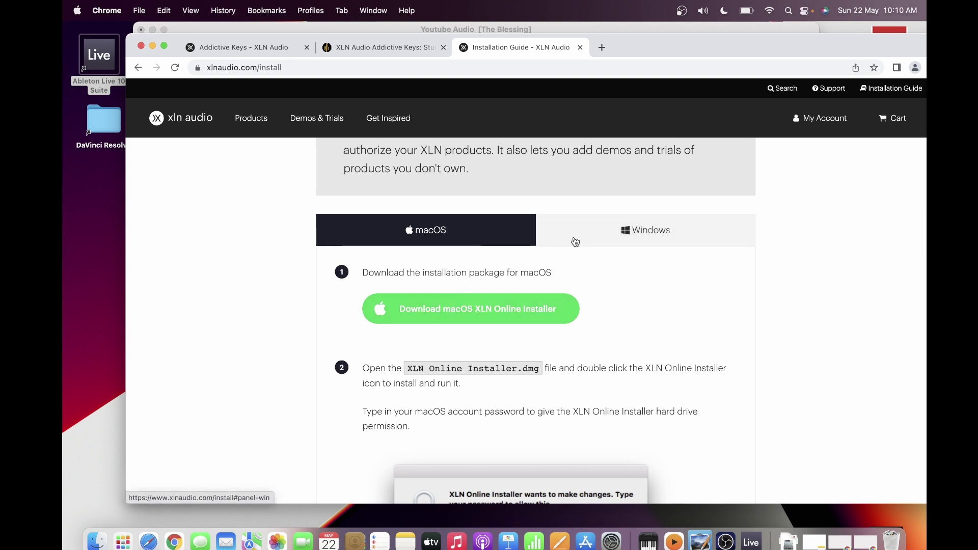
pyautogui.scroll(-2, 611, 245)
pyautogui.scroll(-3, 612, 246)
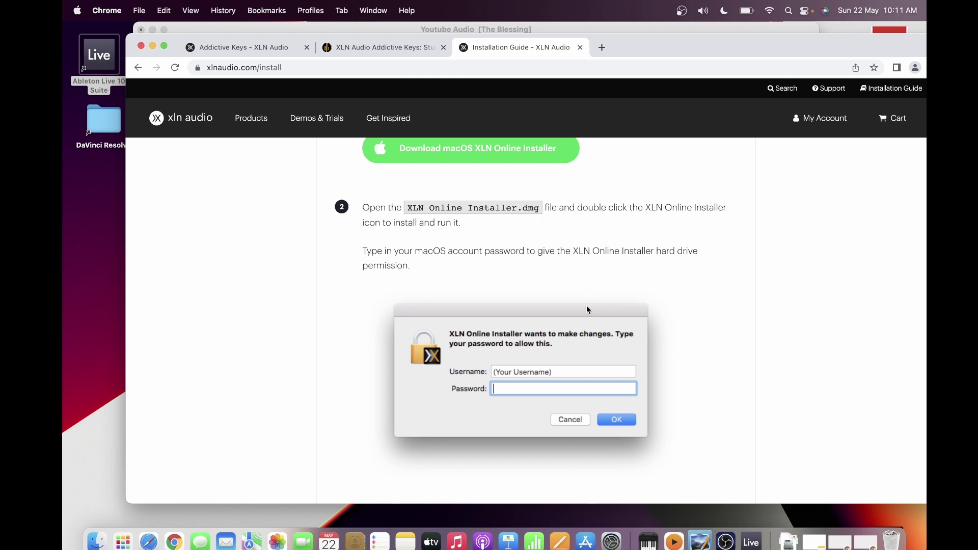
pyautogui.scroll(-3, 587, 309)
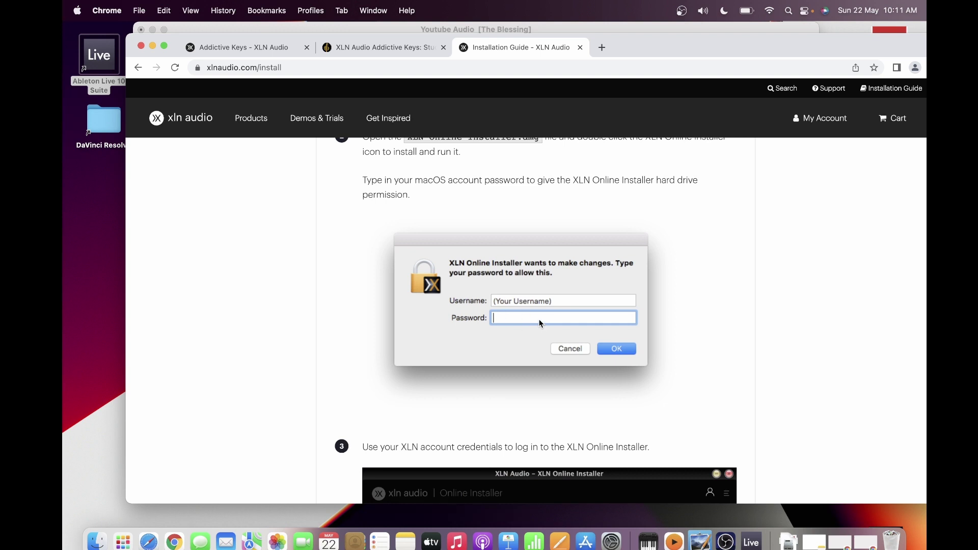
pyautogui.scroll(-2, 540, 323)
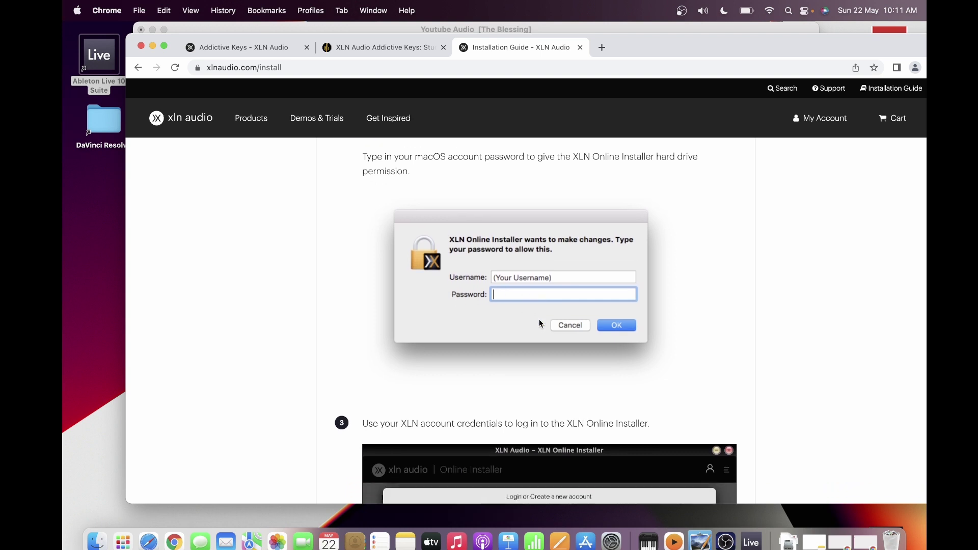
pyautogui.scroll(-2, 540, 323)
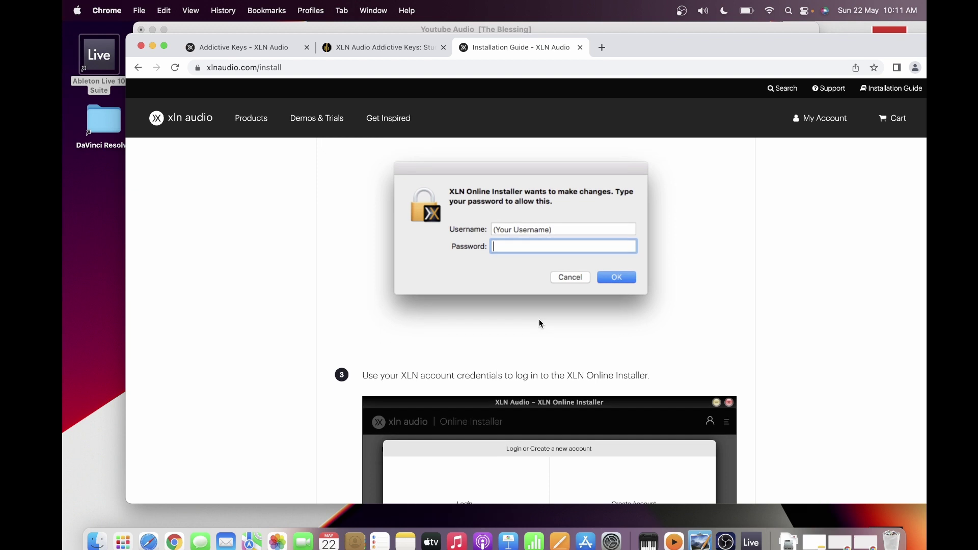
pyautogui.scroll(-12, 541, 324)
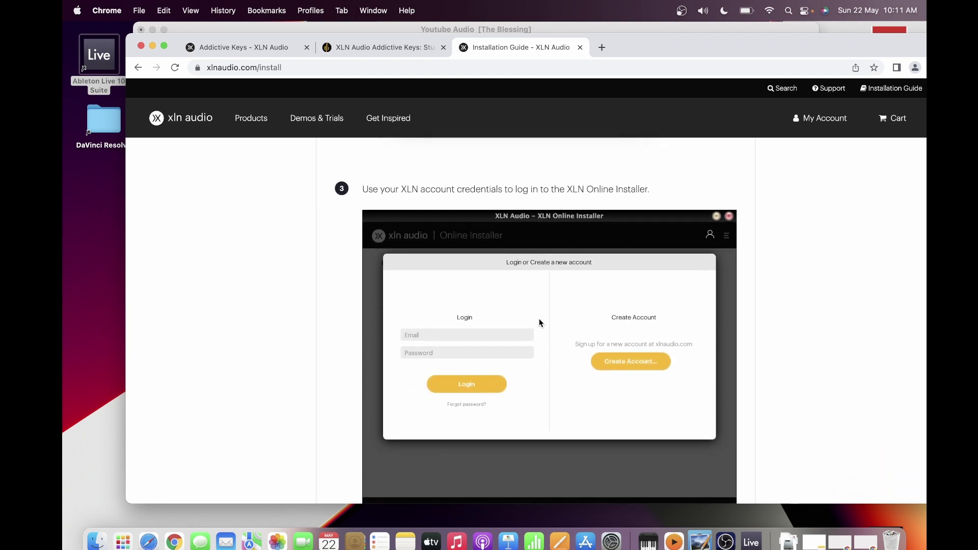
pyautogui.scroll(-1, 541, 324)
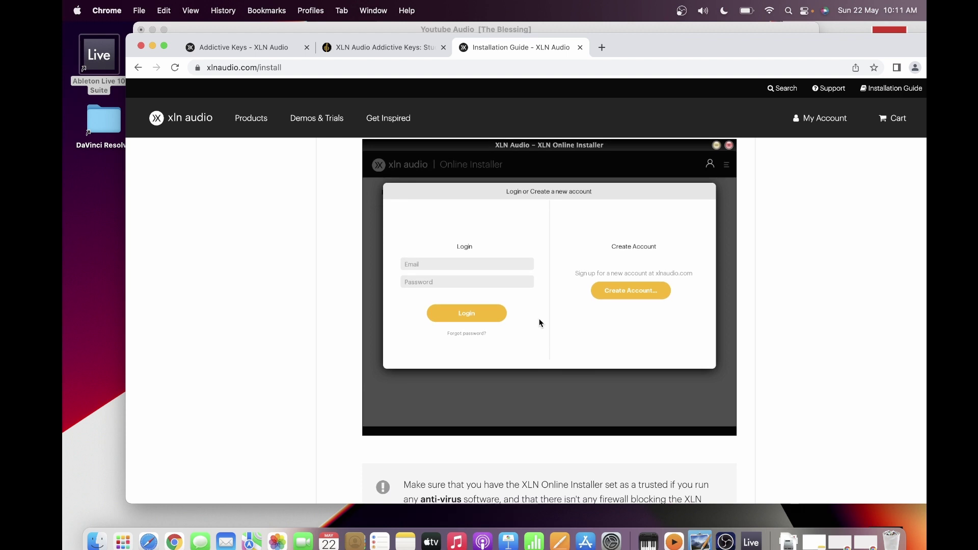
pyautogui.scroll(-10, 540, 323)
pyautogui.scroll(-7, 541, 324)
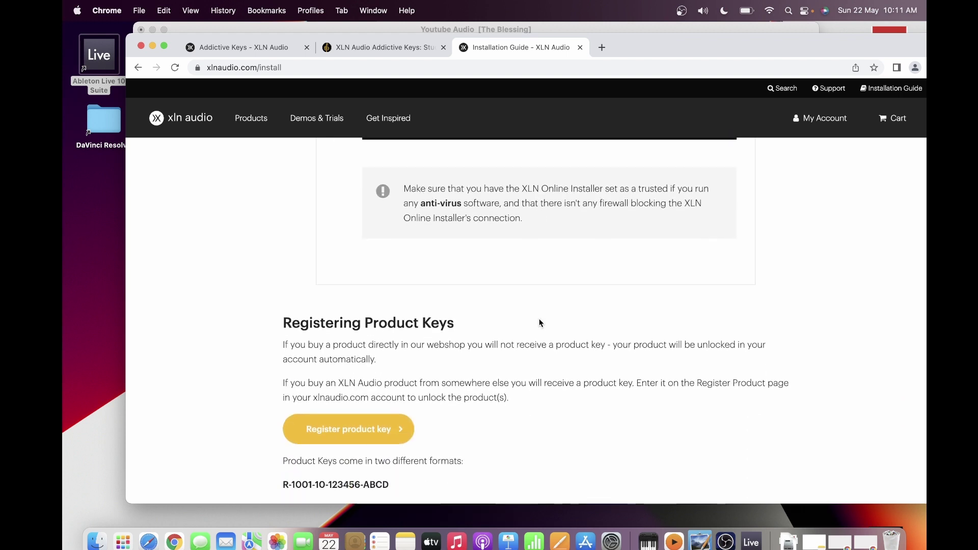
# - Review the Registering Product Keys section of the installation guide and open the product key registration page
pyautogui.scroll(-2, 539, 318)
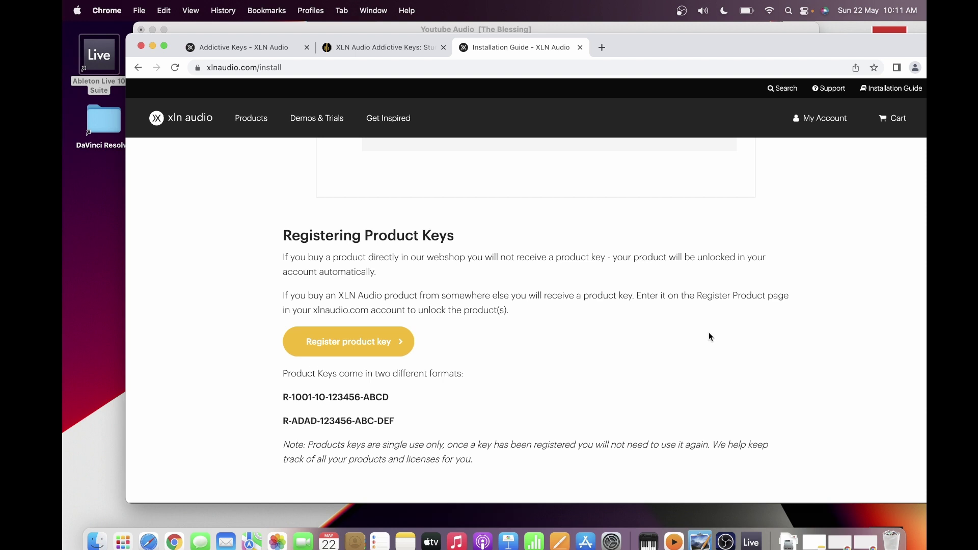
pyautogui.scroll(-1, 709, 337)
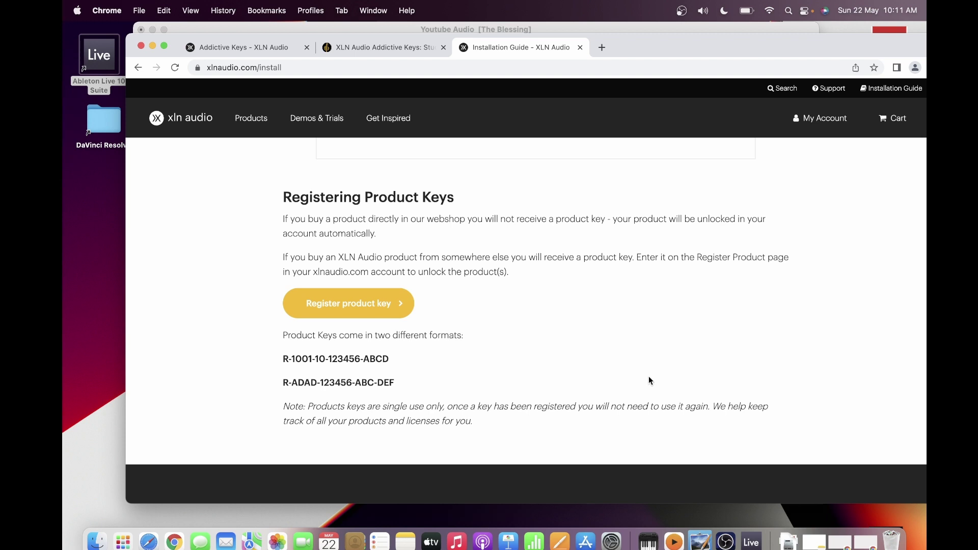
pyautogui.click(377, 307)
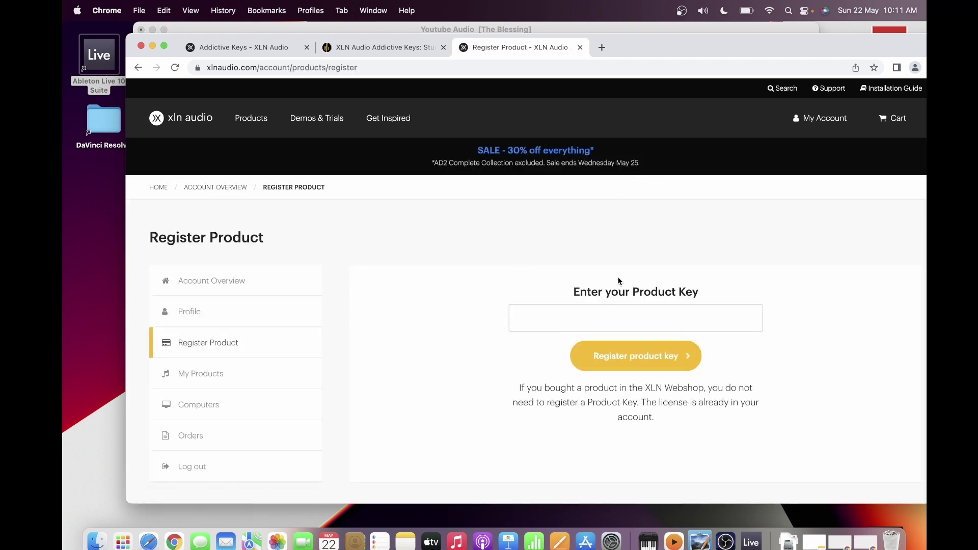
# - Return to the Studio Grand listing at Musician's Friend and read its specifications, covering system requirements, supported formats and supported hosts
pyautogui.click(402, 54)
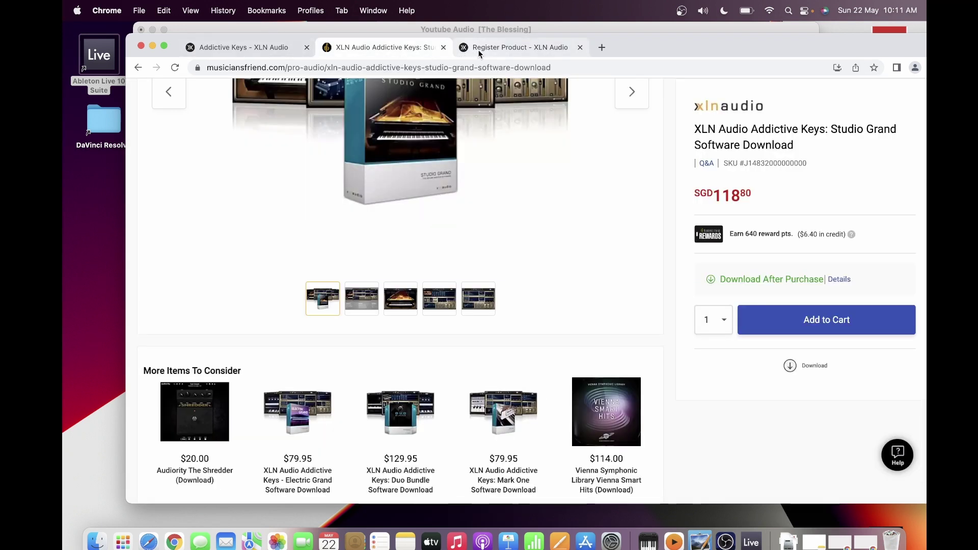
pyautogui.scroll(-10, 448, 135)
pyautogui.scroll(-4, 448, 135)
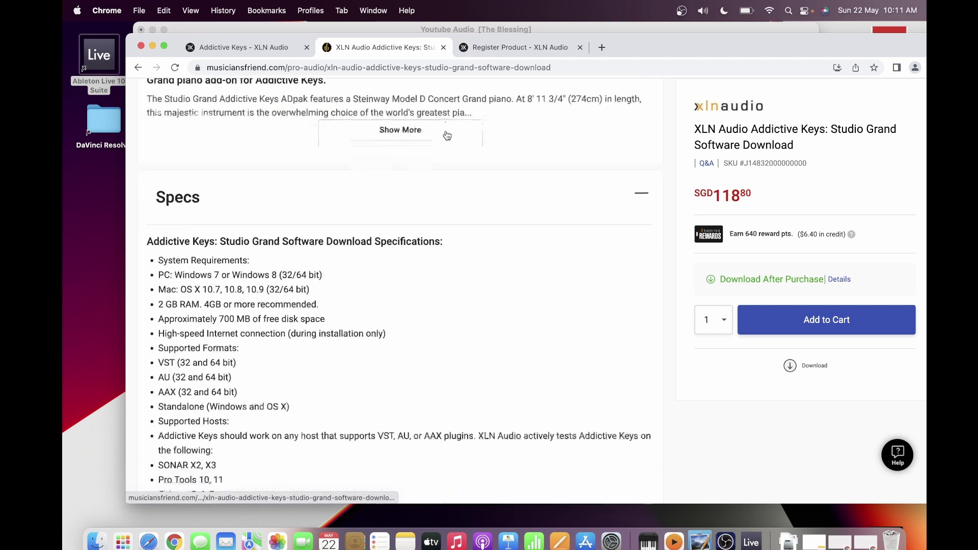
pyautogui.scroll(8, 447, 135)
pyautogui.scroll(7, 448, 135)
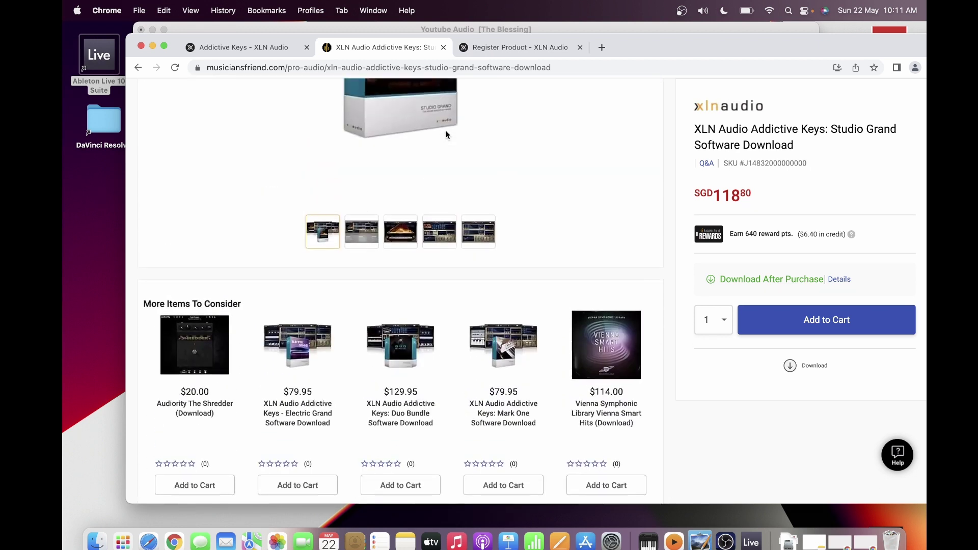
pyautogui.scroll(-4, 447, 135)
pyautogui.scroll(-12, 447, 134)
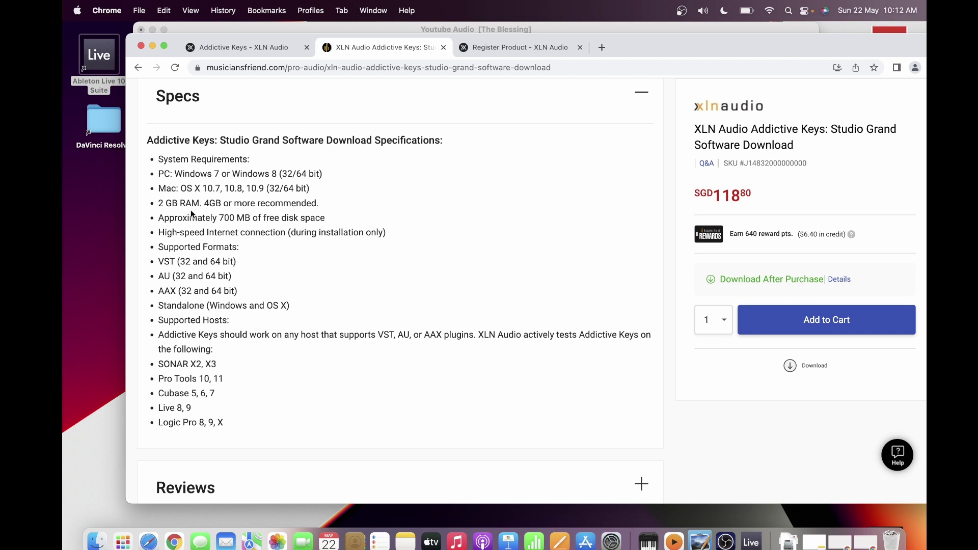
pyautogui.scroll(-1, 234, 212)
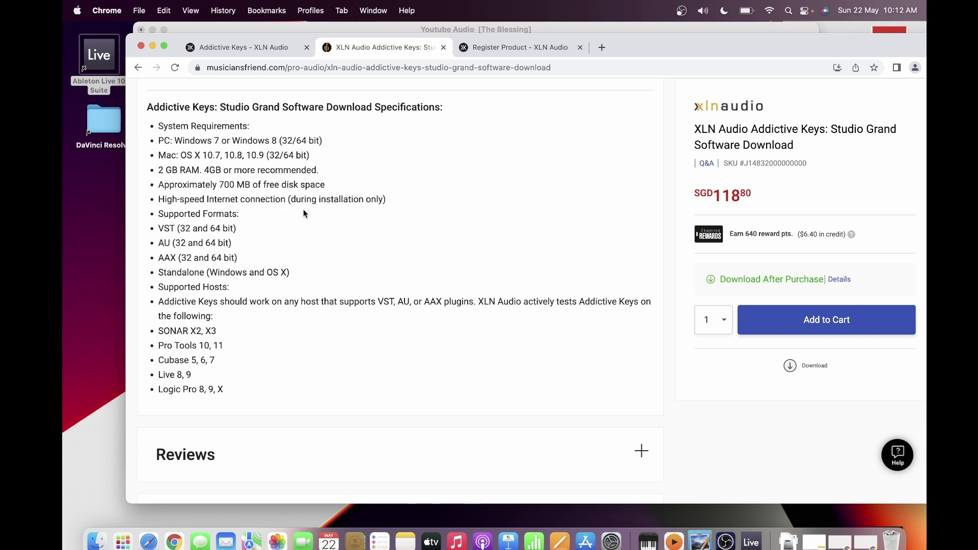
pyautogui.scroll(-1, 303, 210)
pyautogui.scroll(-2, 304, 211)
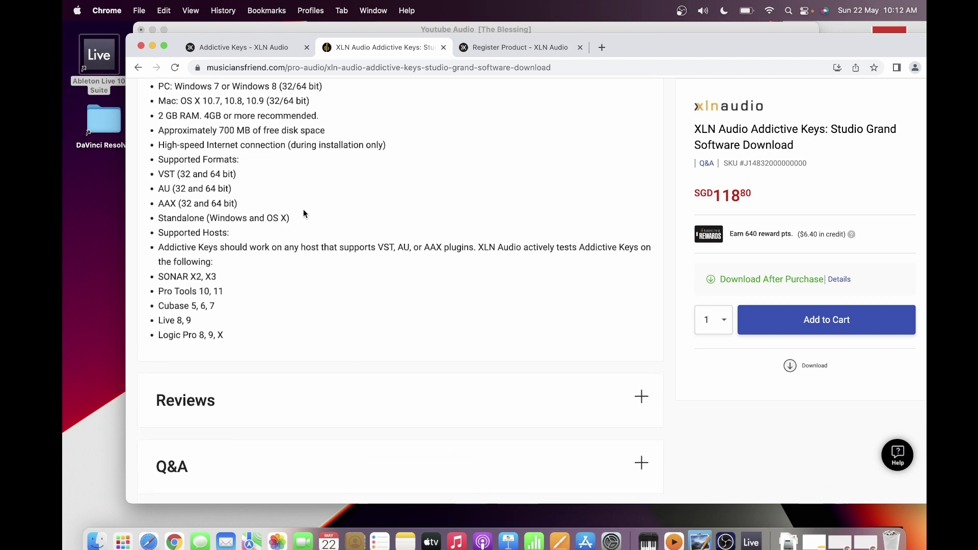
pyautogui.scroll(-1, 304, 213)
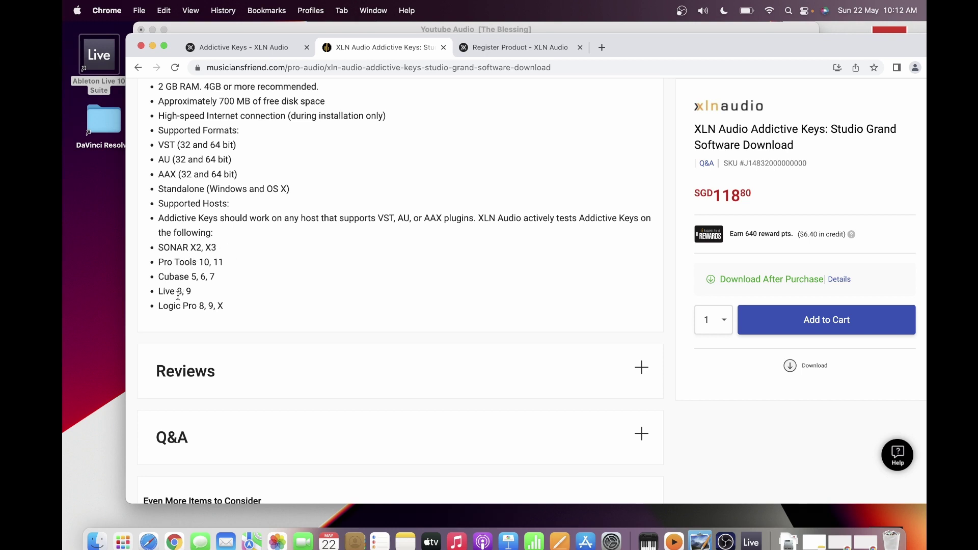
pyautogui.scroll(-1, 232, 302)
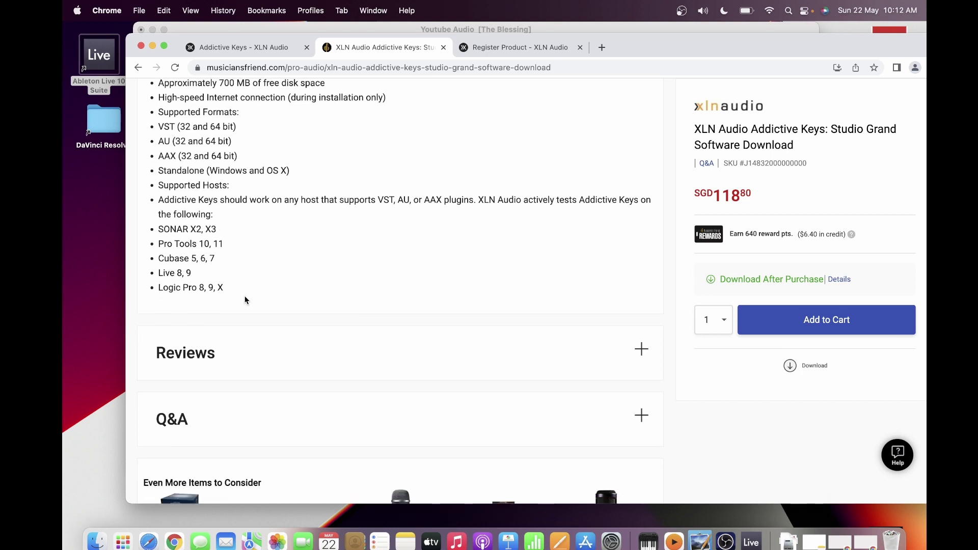
pyautogui.scroll(3, 245, 300)
pyautogui.scroll(3, 245, 300)
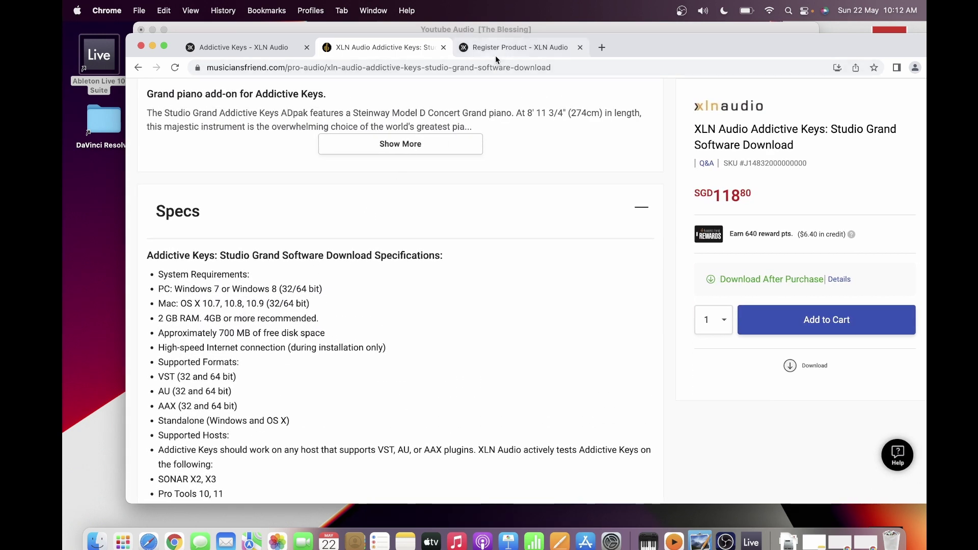
# - Go back to the Addictive Keys product page on xlnaudio.com and look over its introduction and account options
pyautogui.click(256, 52)
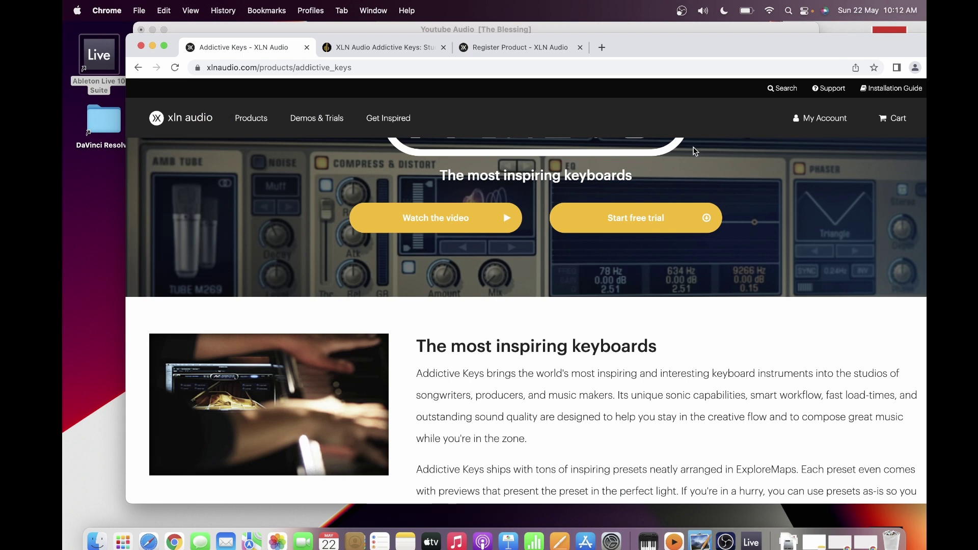
pyautogui.scroll(-1, 695, 148)
pyautogui.scroll(2, 816, 127)
pyautogui.moveTo(855, 109)
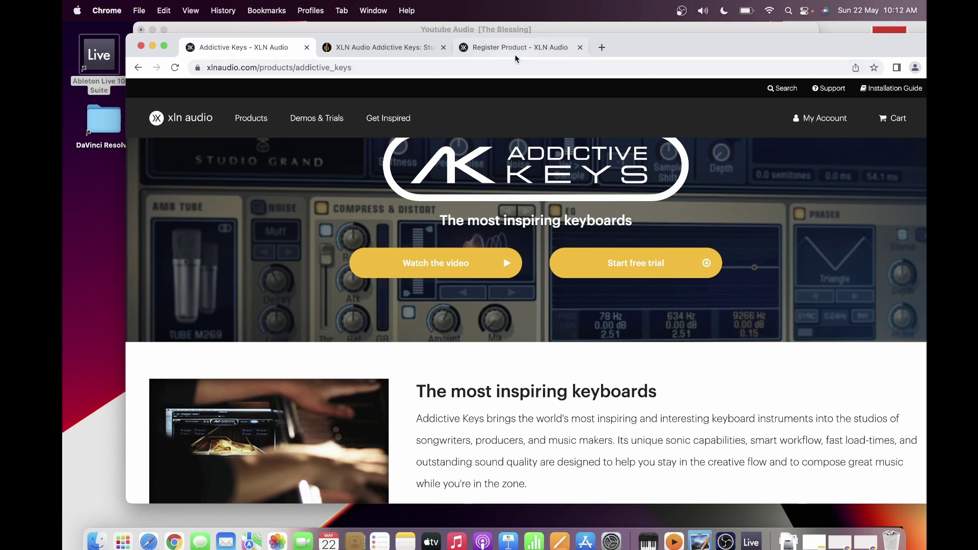
pyautogui.scroll(-6, 506, 308)
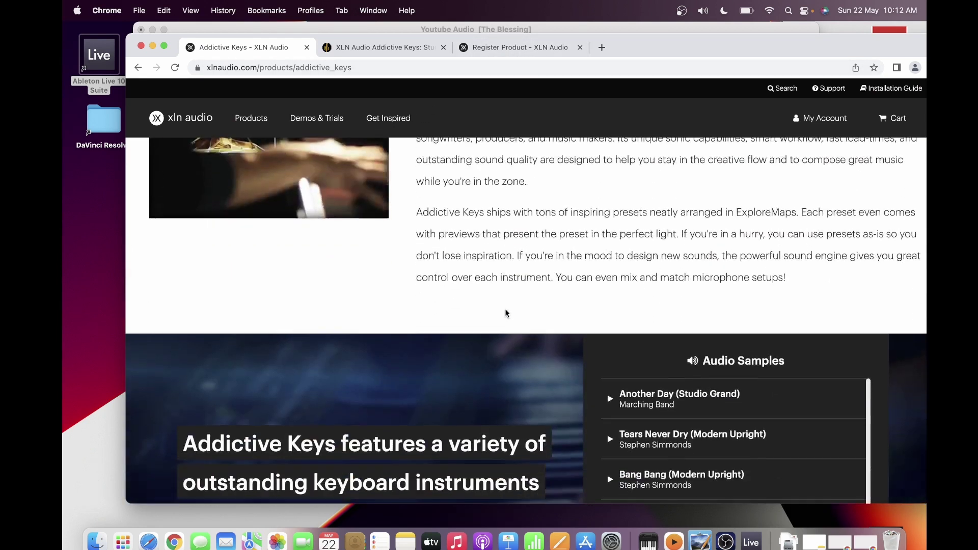
# - Launch the XLN Online Installer and enter the Mac account password to let it make changes
pyautogui.click(122, 542)
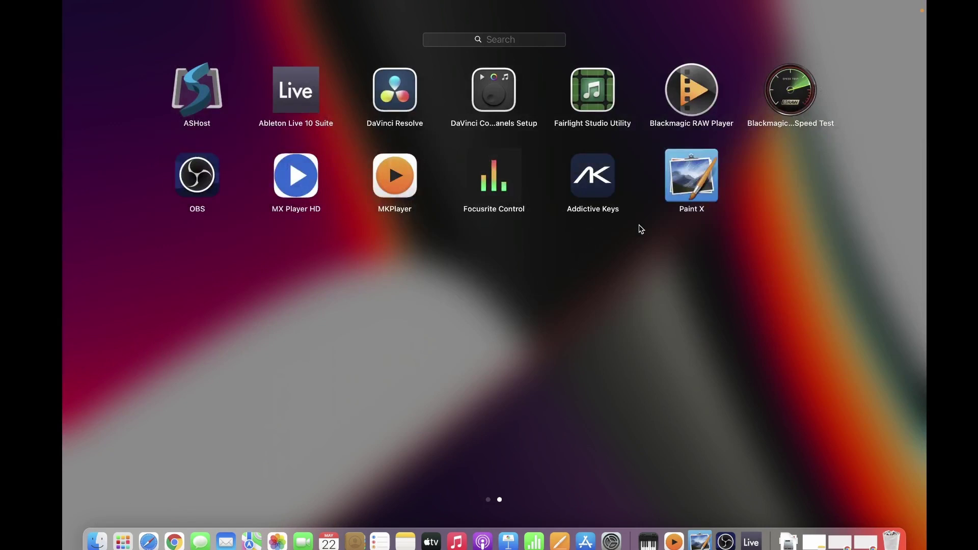
pyautogui.hscroll(-3, 639, 227)
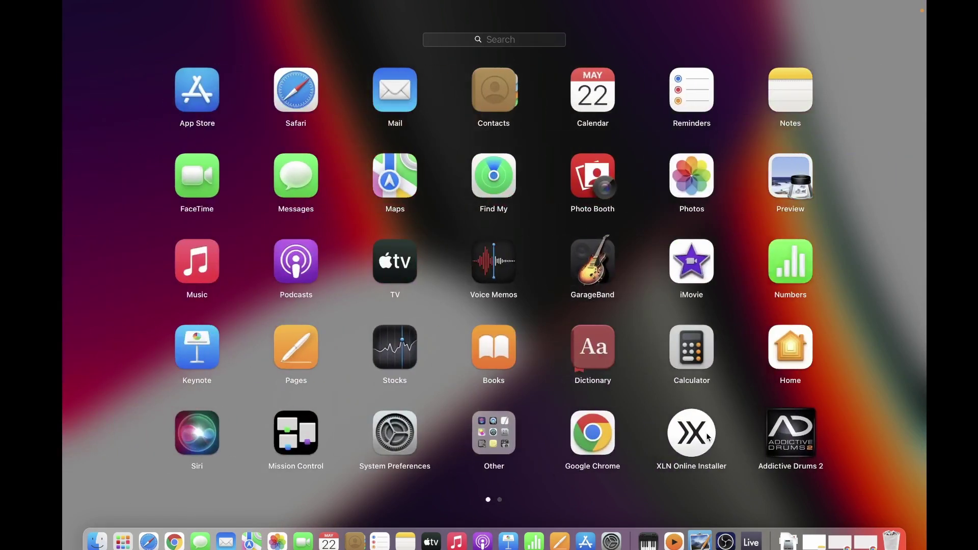
pyautogui.click(708, 437)
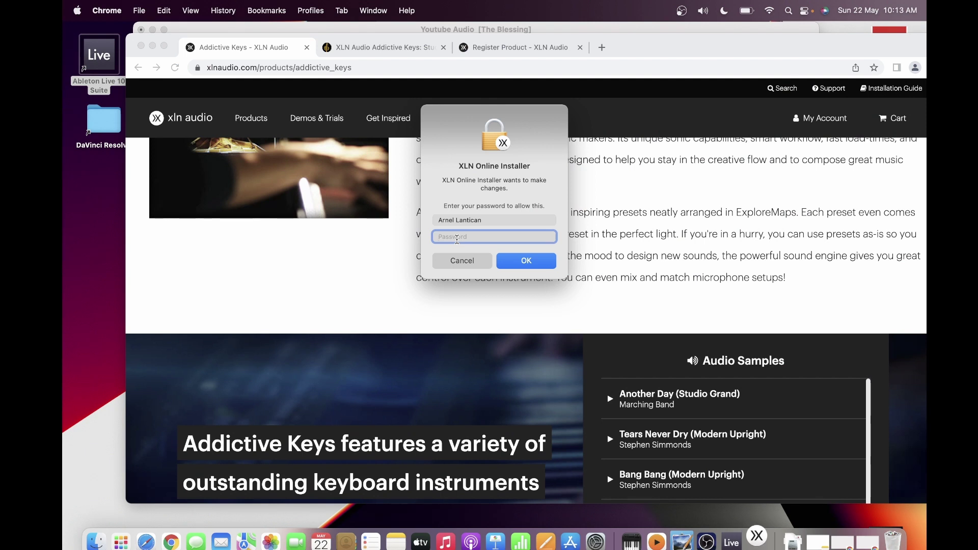
pyautogui.write('a')
pyautogui.press('Return')
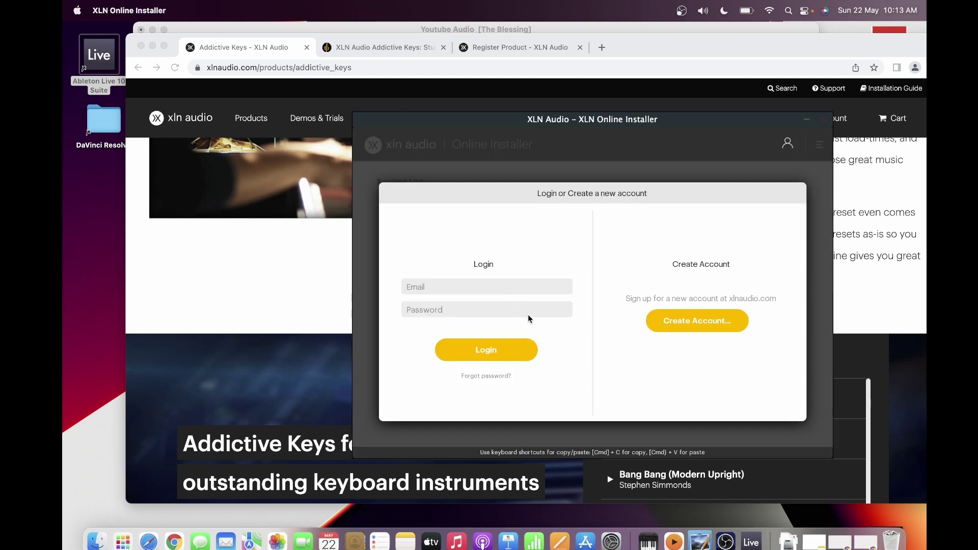
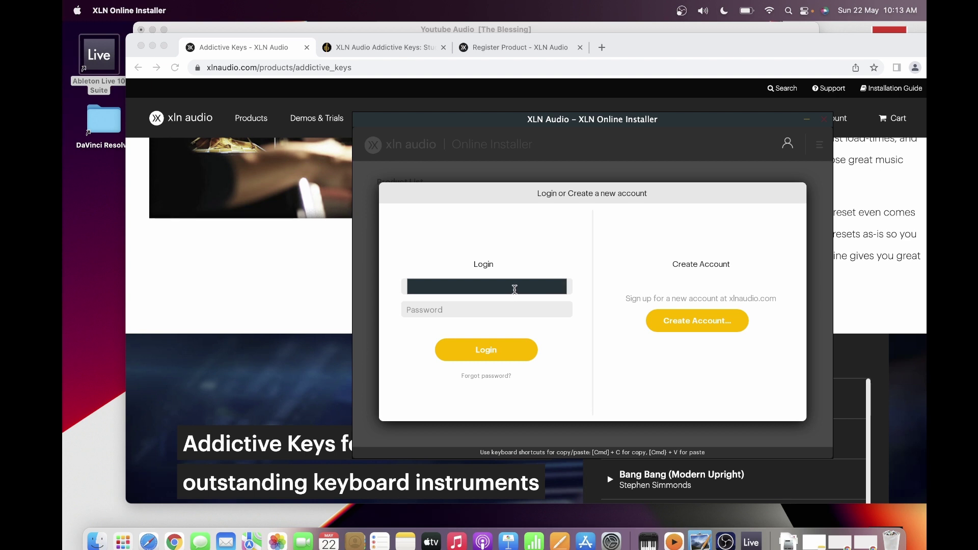
# - Log in to the XLN Online Installer with the XLN account's e-mail and password, after opening and closing the account creation page
pyautogui.click(427, 305)
pyautogui.click(673, 325)
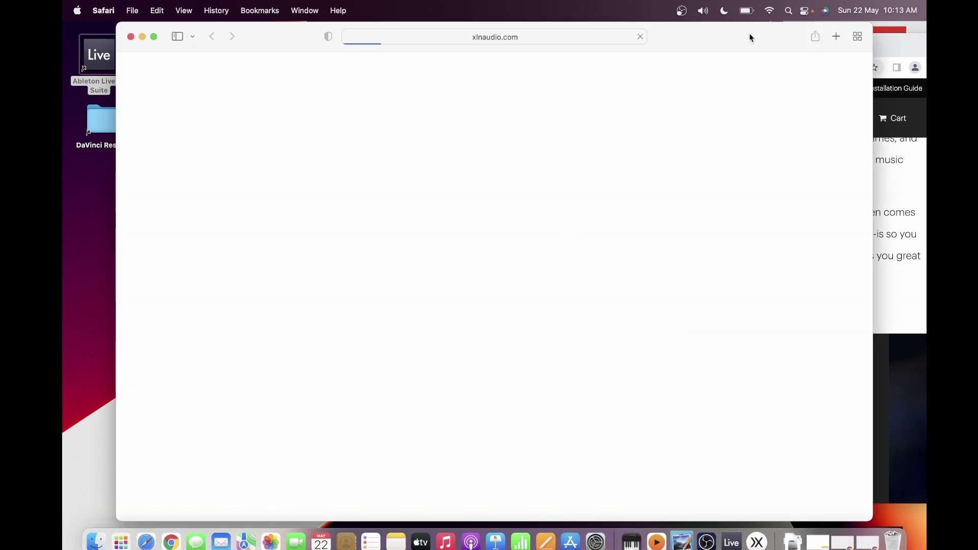
pyautogui.click(131, 37)
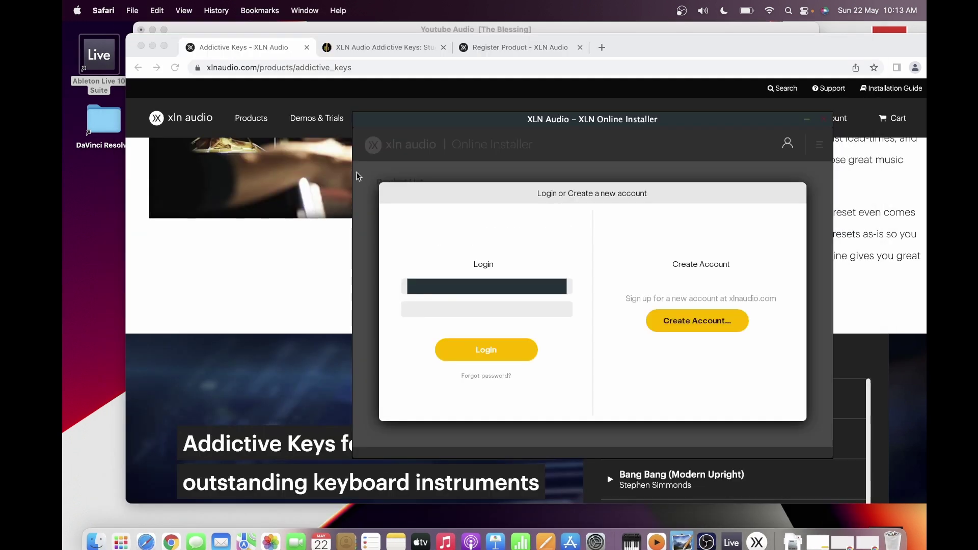
pyautogui.click(506, 291)
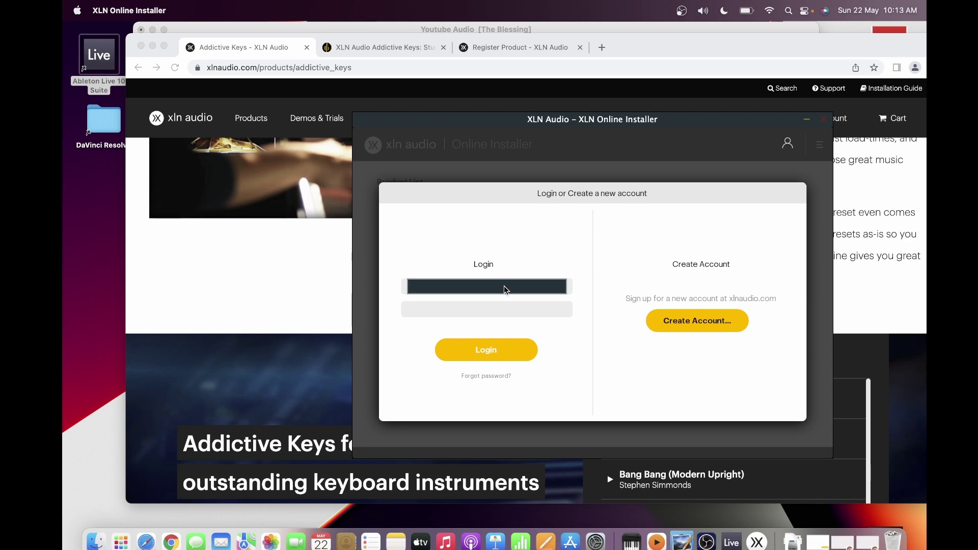
pyautogui.click(487, 351)
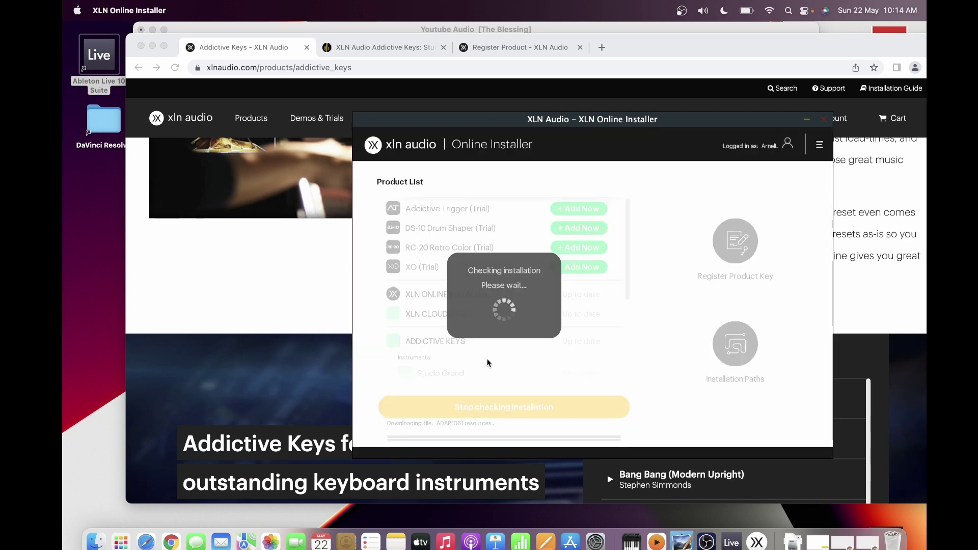
# - Review the installer's product list, checking the installation status of Addictive Keys with Studio Grand and Addictive Drums 2
pyautogui.scroll(-3, 509, 380)
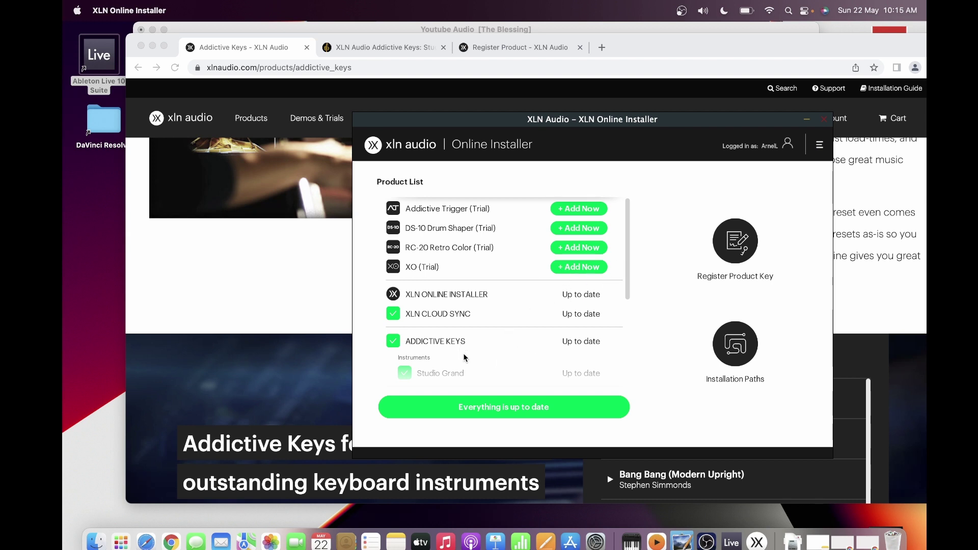
pyautogui.scroll(-3, 501, 366)
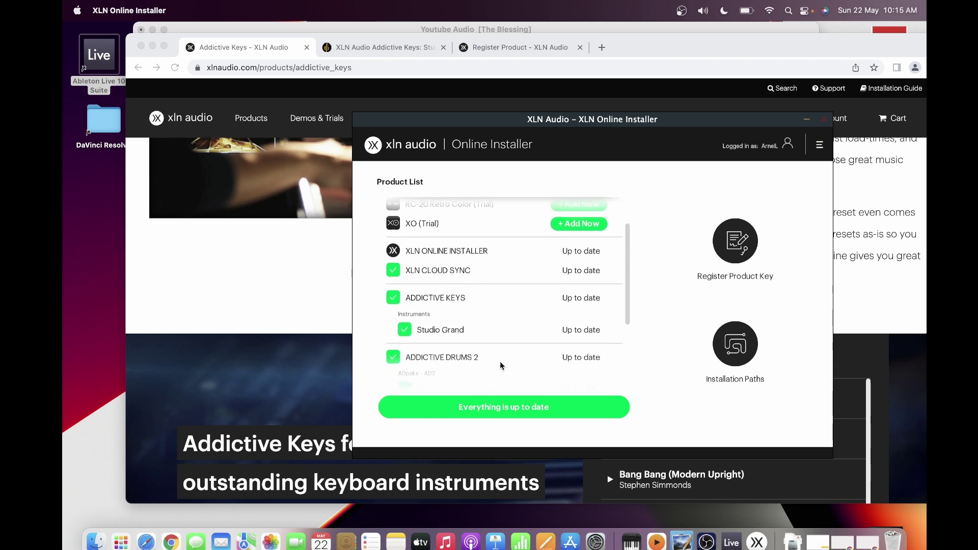
pyautogui.scroll(3, 501, 366)
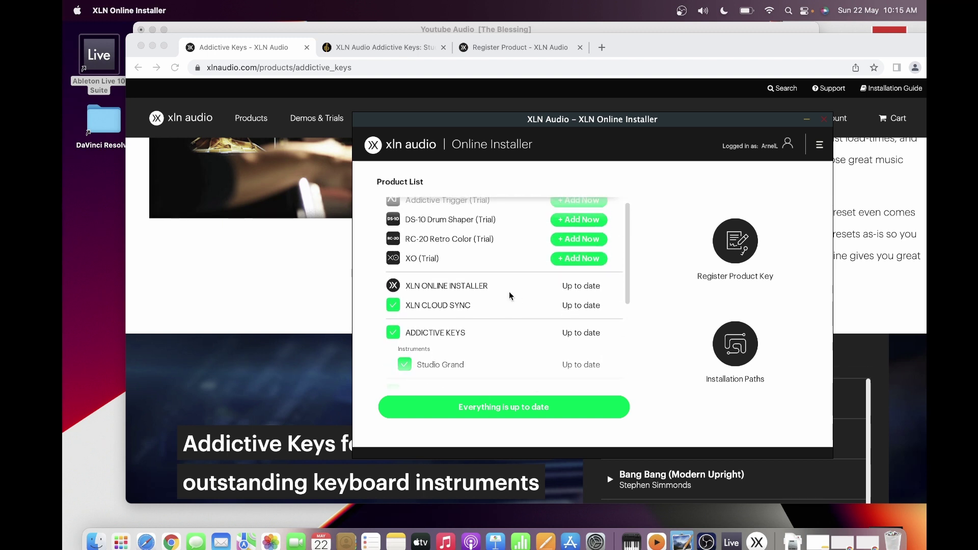
pyautogui.scroll(1, 511, 295)
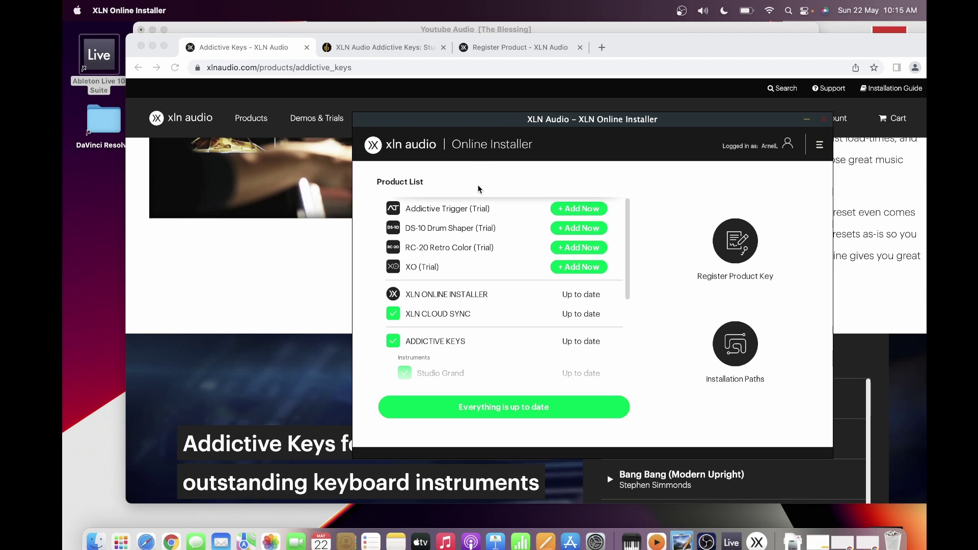
pyautogui.scroll(-5, 544, 251)
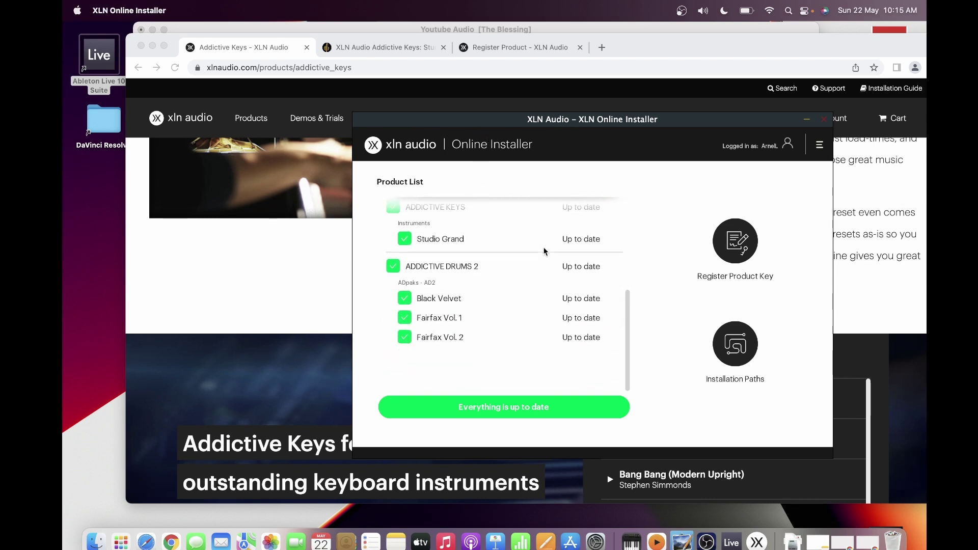
pyautogui.scroll(5, 544, 251)
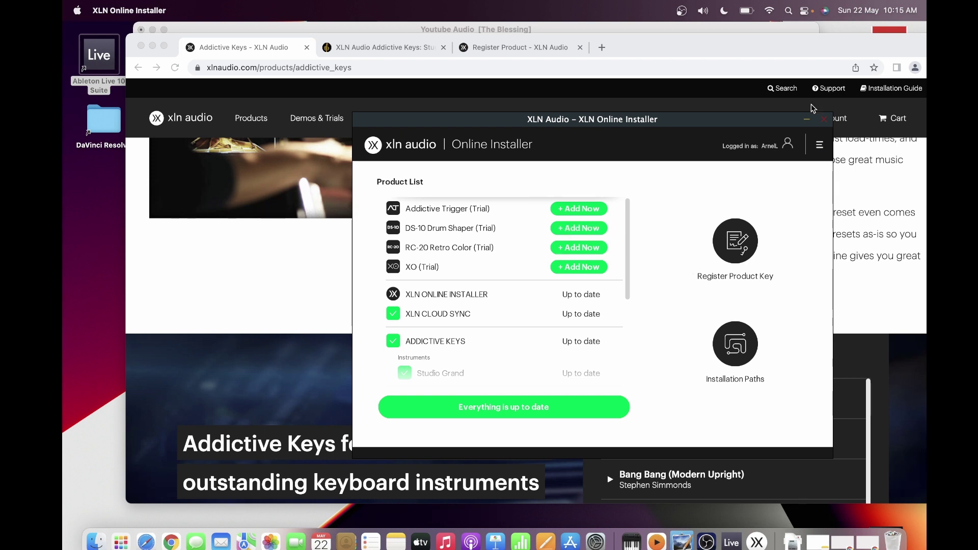
# - Switch to Ableton Live, check the Rescan Plug-Ins option in the plug-in preferences, and close the preferences
pyautogui.click(759, 146)
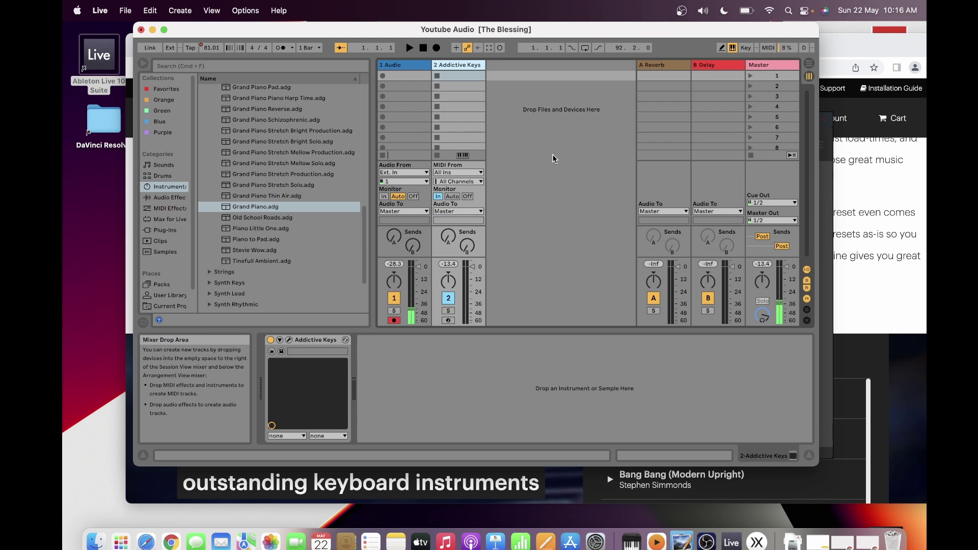
pyautogui.click(100, 10)
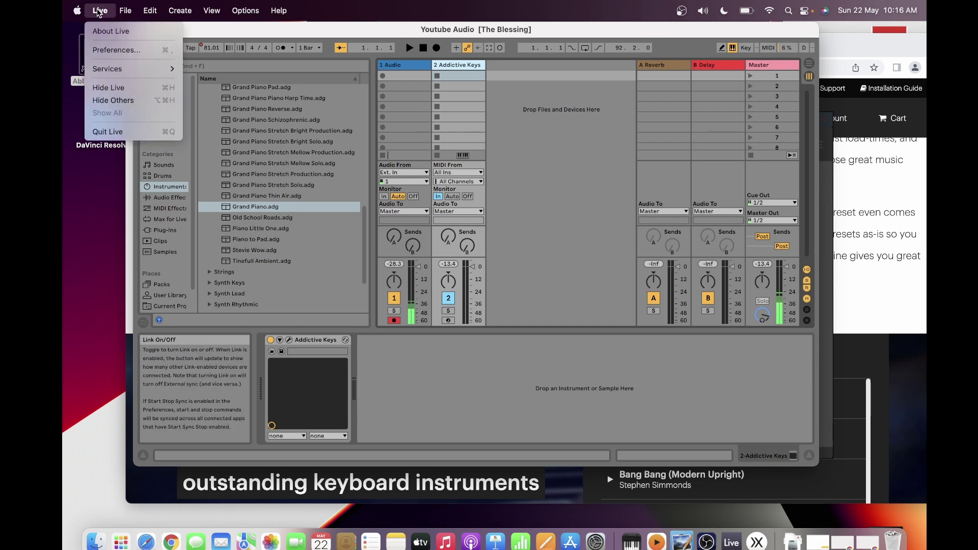
pyautogui.click(112, 51)
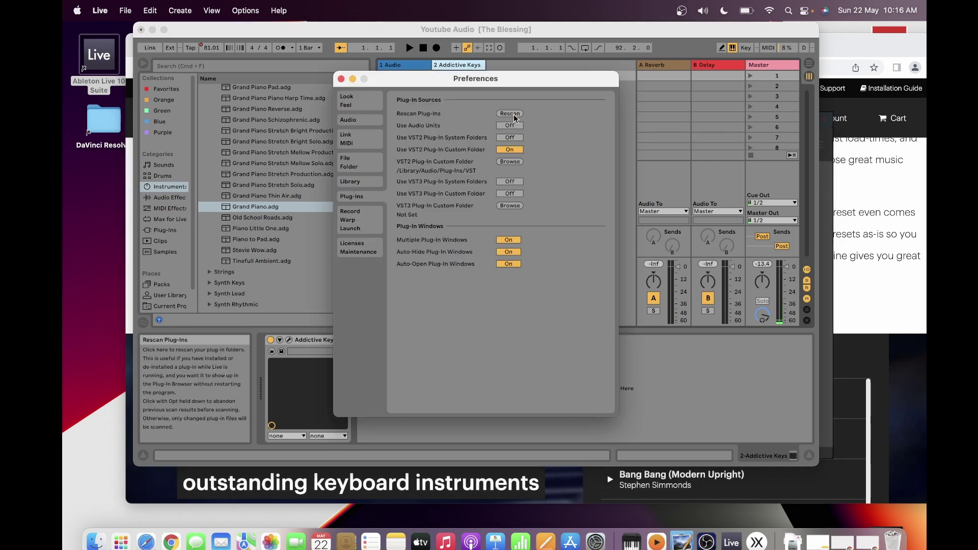
pyautogui.click(341, 79)
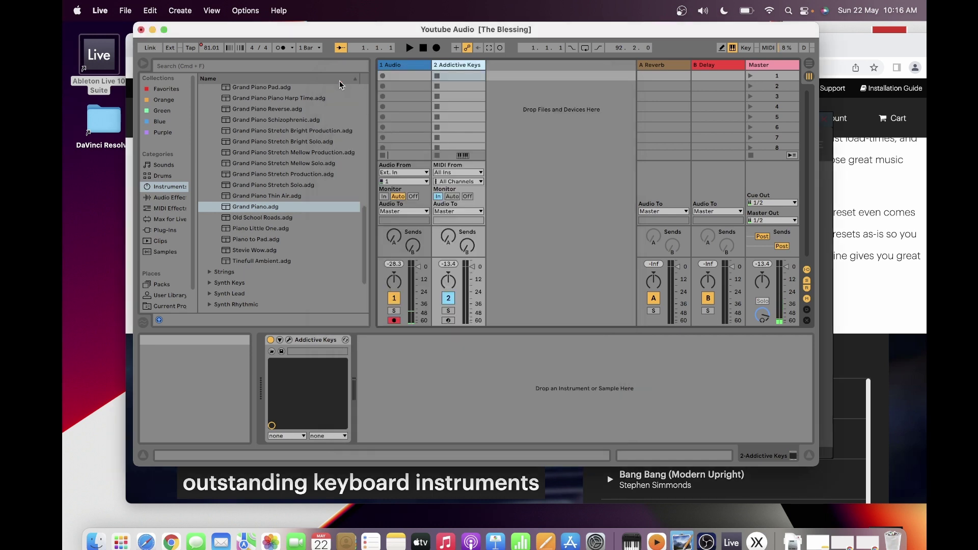
# - Insert a new MIDI track and load the Addictive Keys plug-in onto it
pyautogui.keyDown('shift'); pyautogui.click(216, 229); pyautogui.keyUp('shift')
pyautogui.click(164, 231)
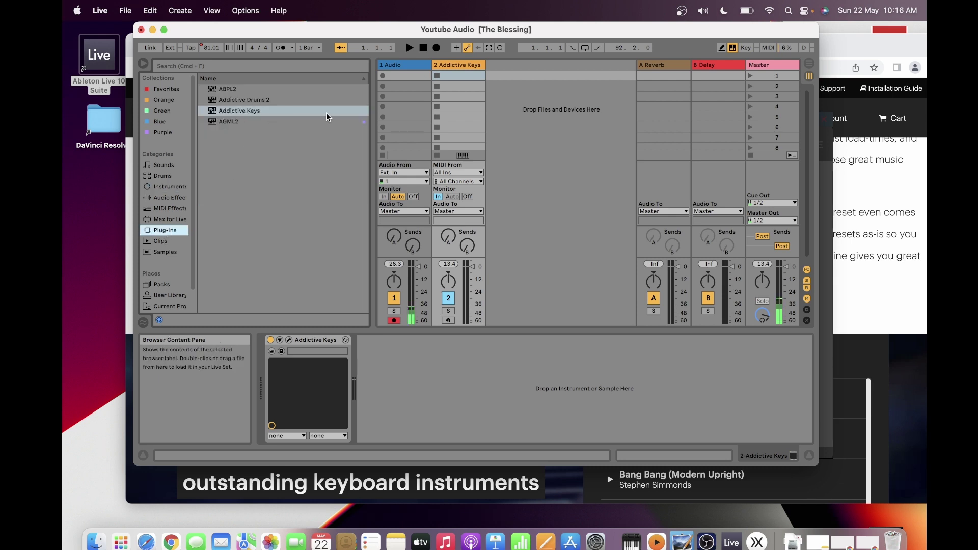
pyautogui.rightClick(495, 69)
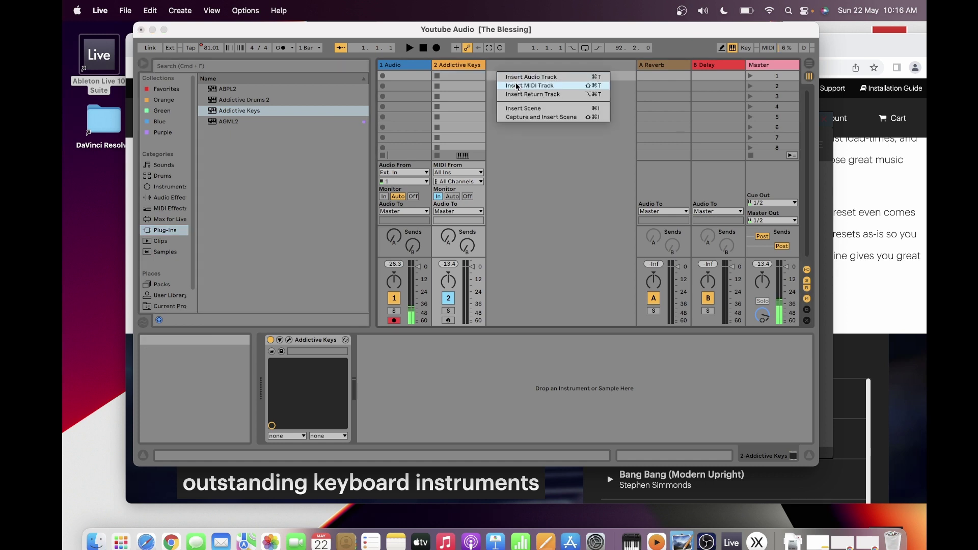
pyautogui.click(516, 85)
pyautogui.click(243, 111)
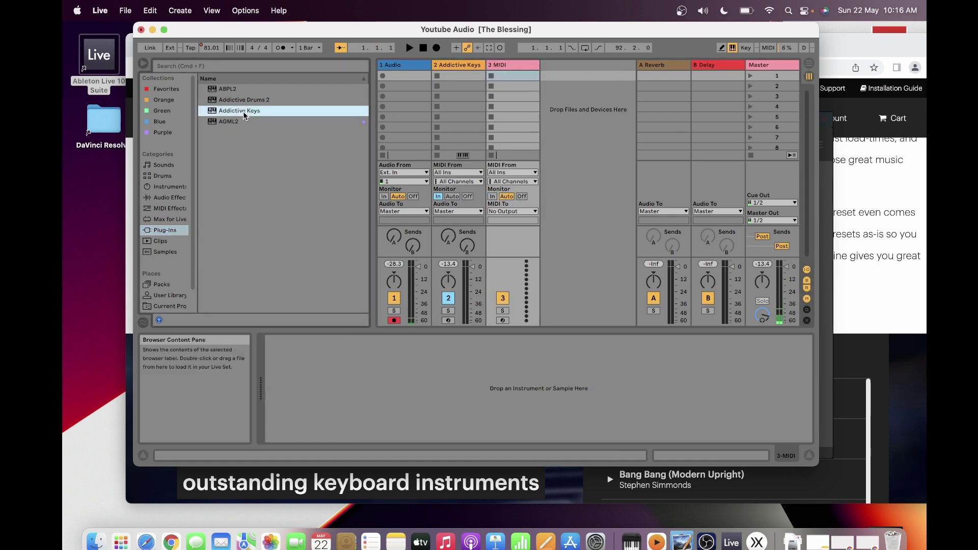
pyautogui.moveTo(460, 99); pyautogui.dragTo(494, 84)
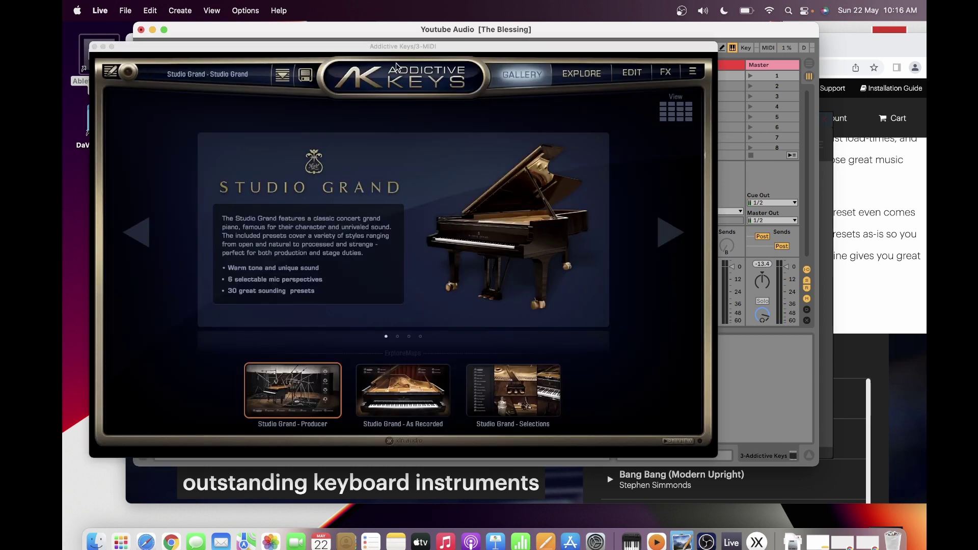
# - With the plug-in window closed, arm the 1 Audio track for recording and delete the older Addictive Keys track, number 2
pyautogui.click(93, 50)
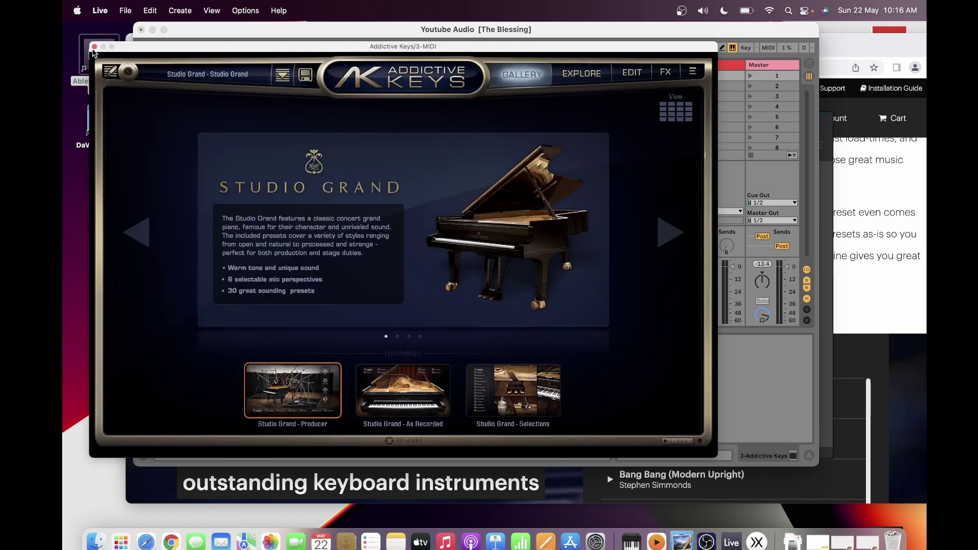
pyautogui.click(94, 47)
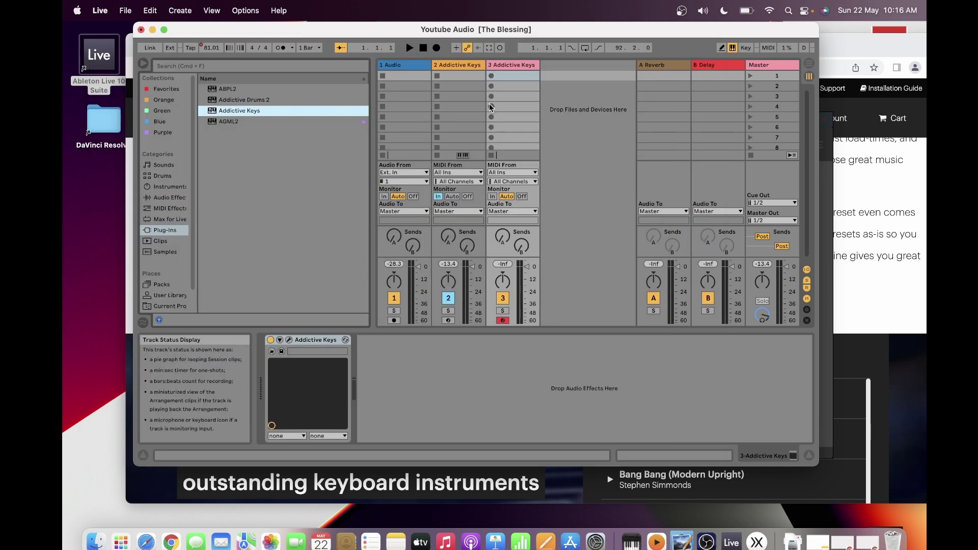
pyautogui.click(394, 320)
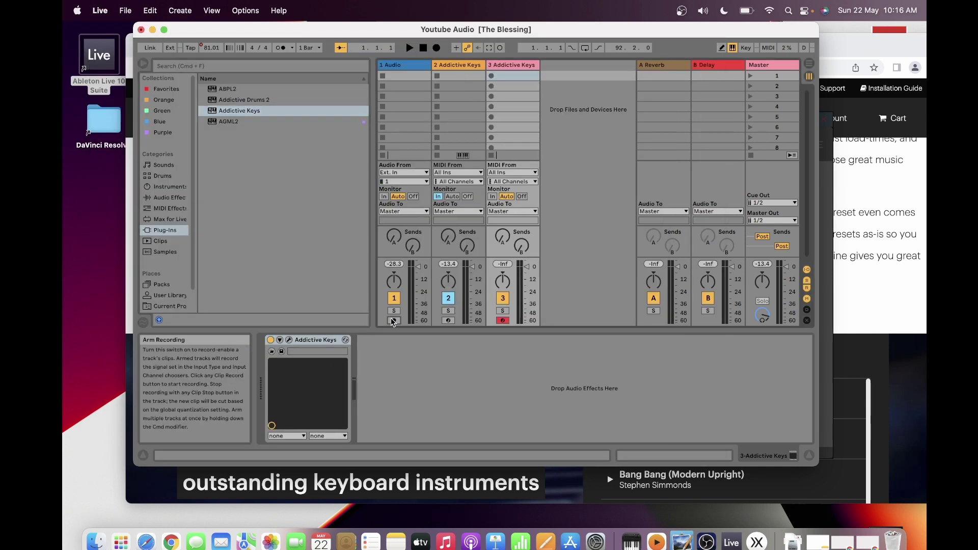
pyautogui.click(469, 64)
pyautogui.press('BackSpace')
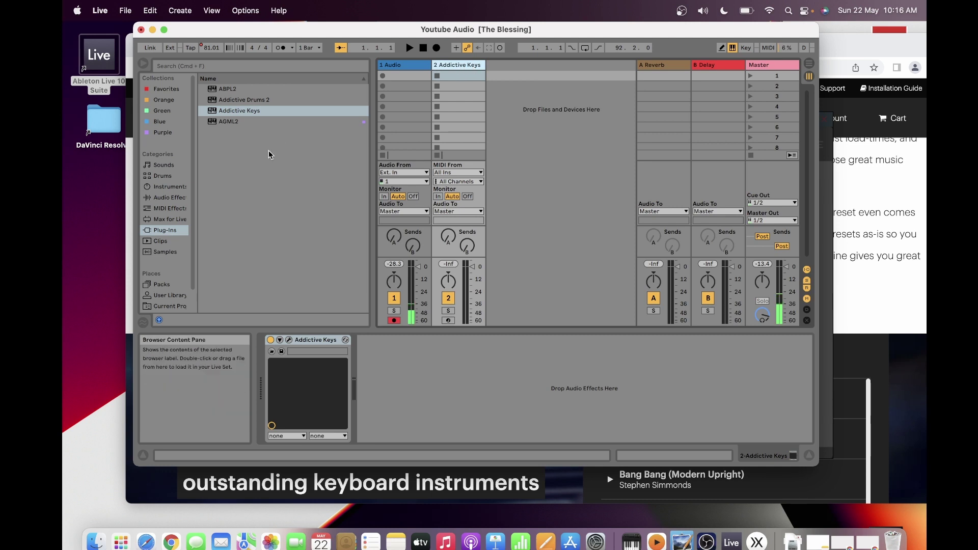
# - Check the remaining Addictive Keys track's plug-in window, close it, and set that track's input monitoring to In
pyautogui.click(289, 341)
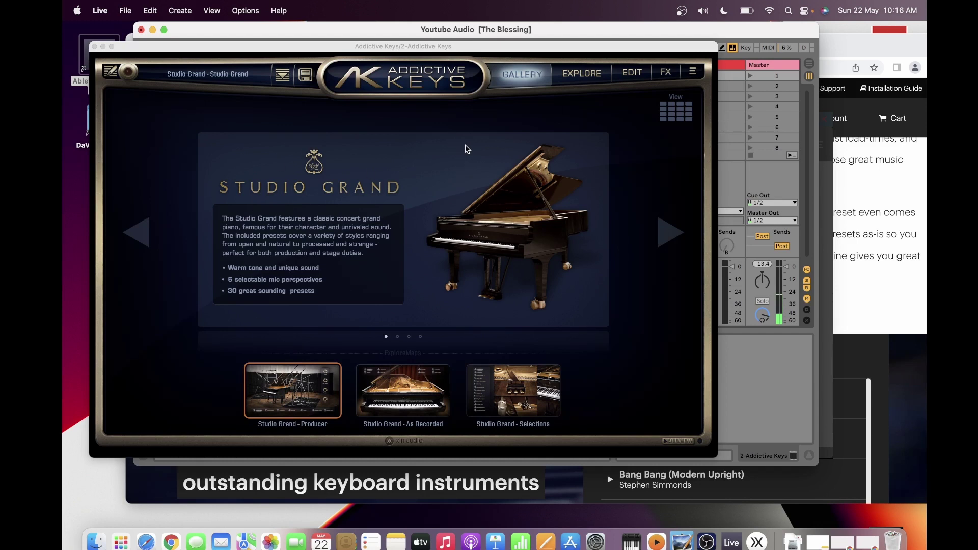
pyautogui.click(94, 47)
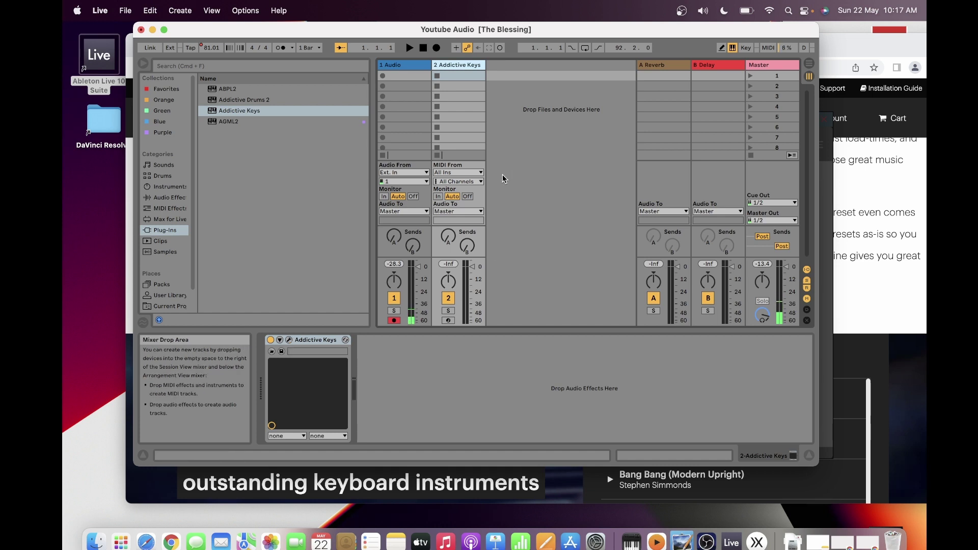
pyautogui.click(289, 340)
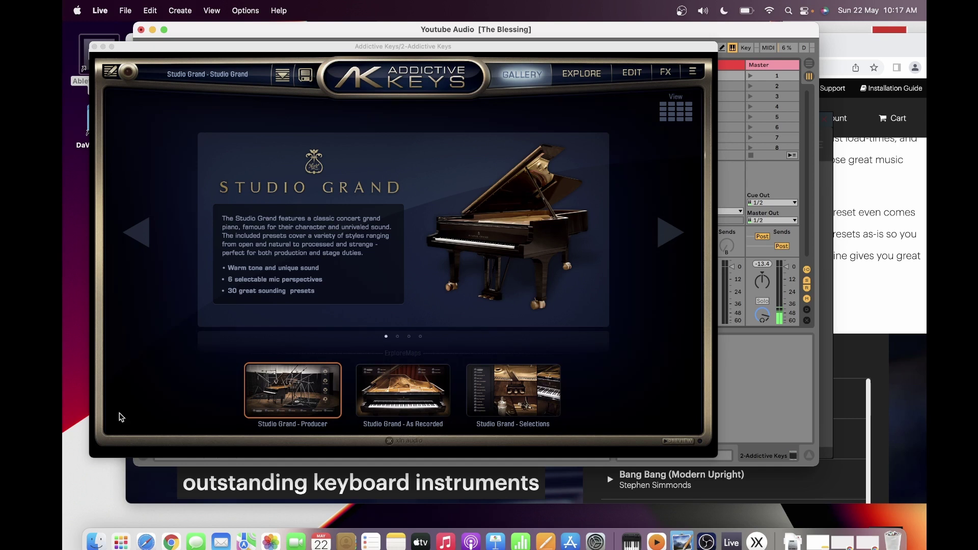
pyautogui.click(94, 46)
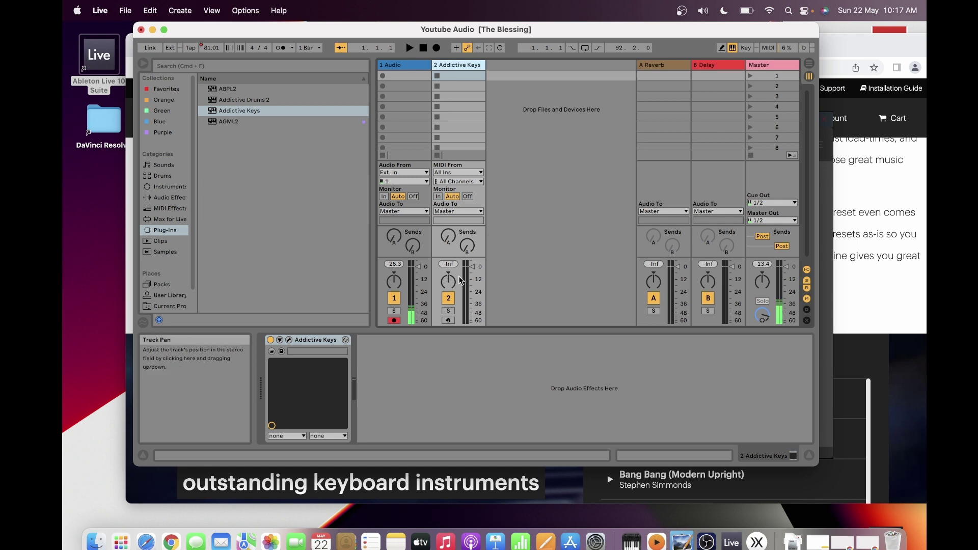
pyautogui.click(439, 197)
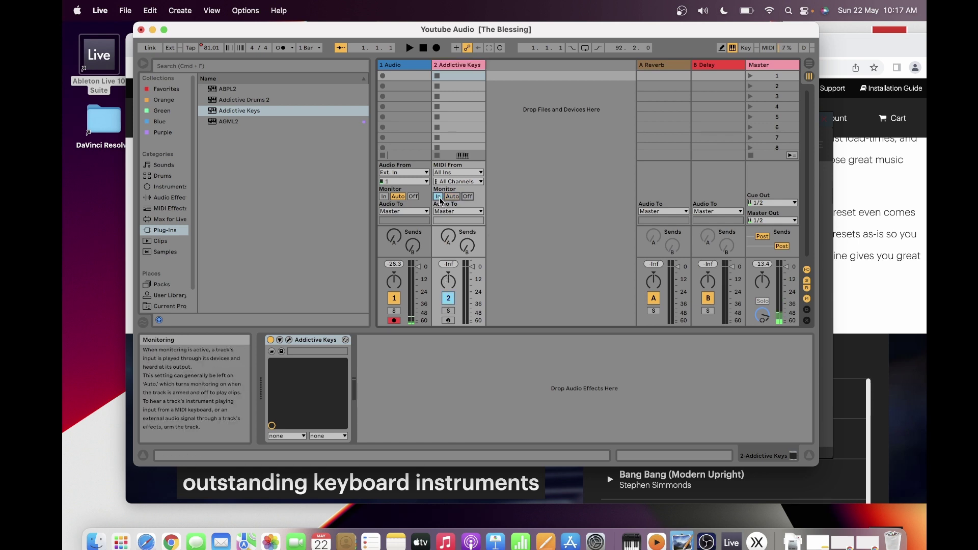